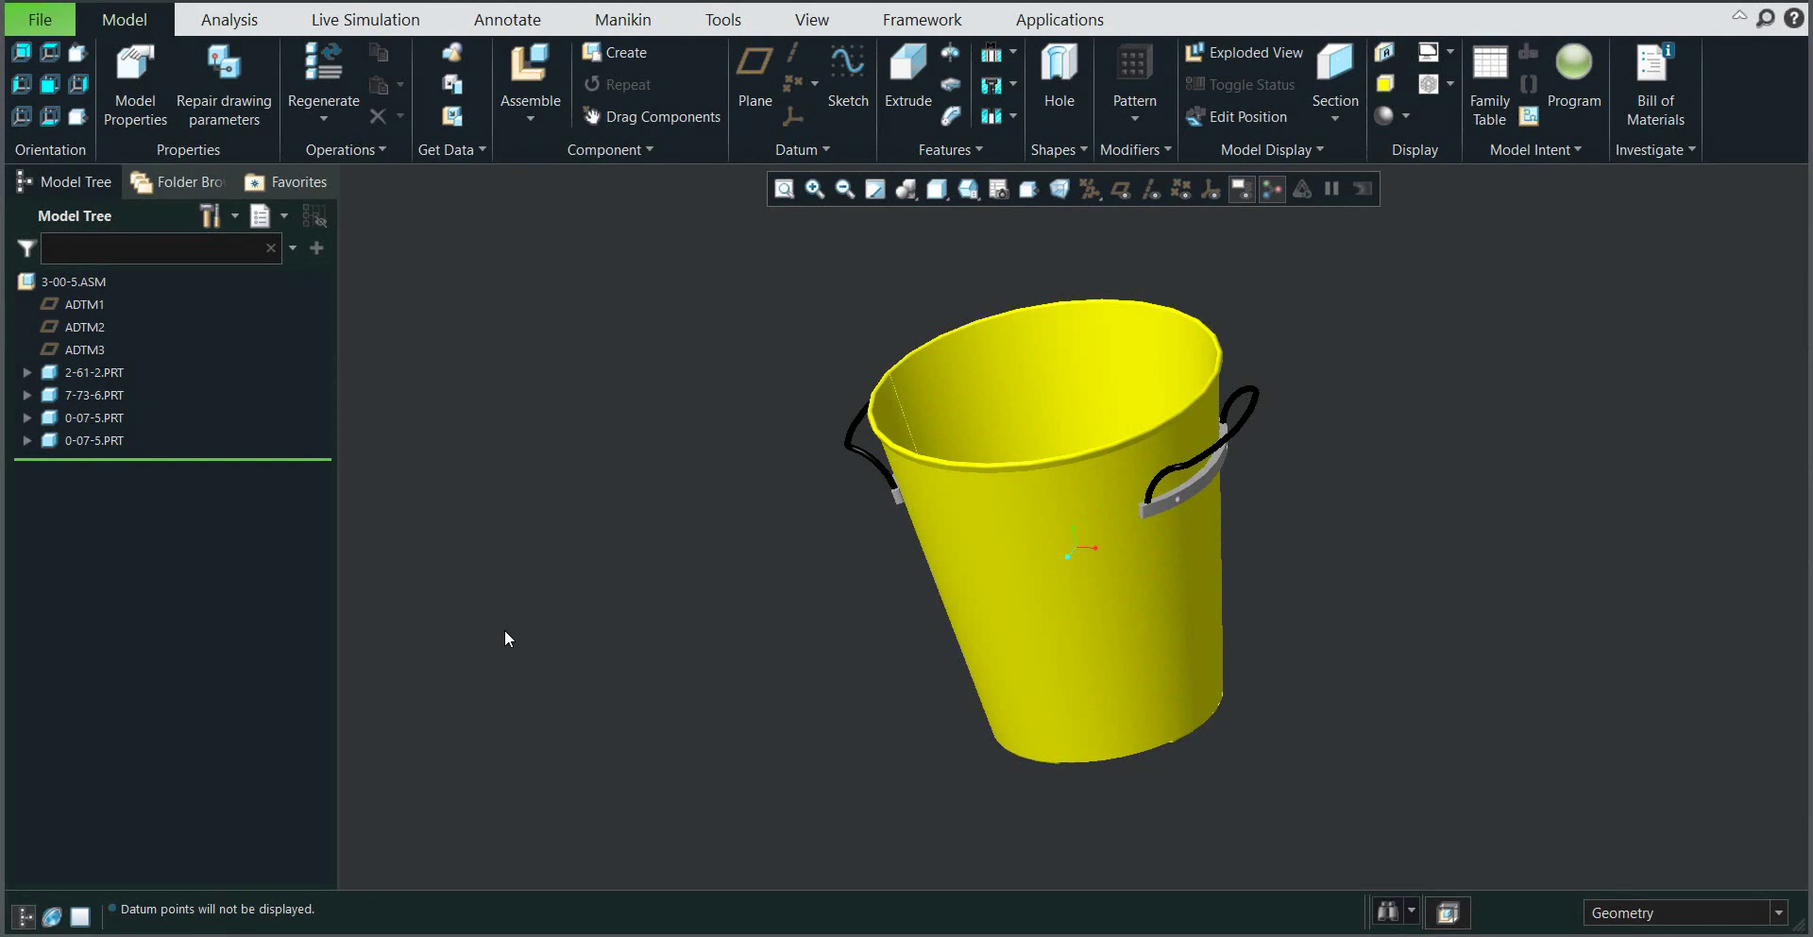
Step: Switch to the Welding application and begin a spot weld on the bucket assembly
{"action": "left_click", "coordinate": [1059, 19]}
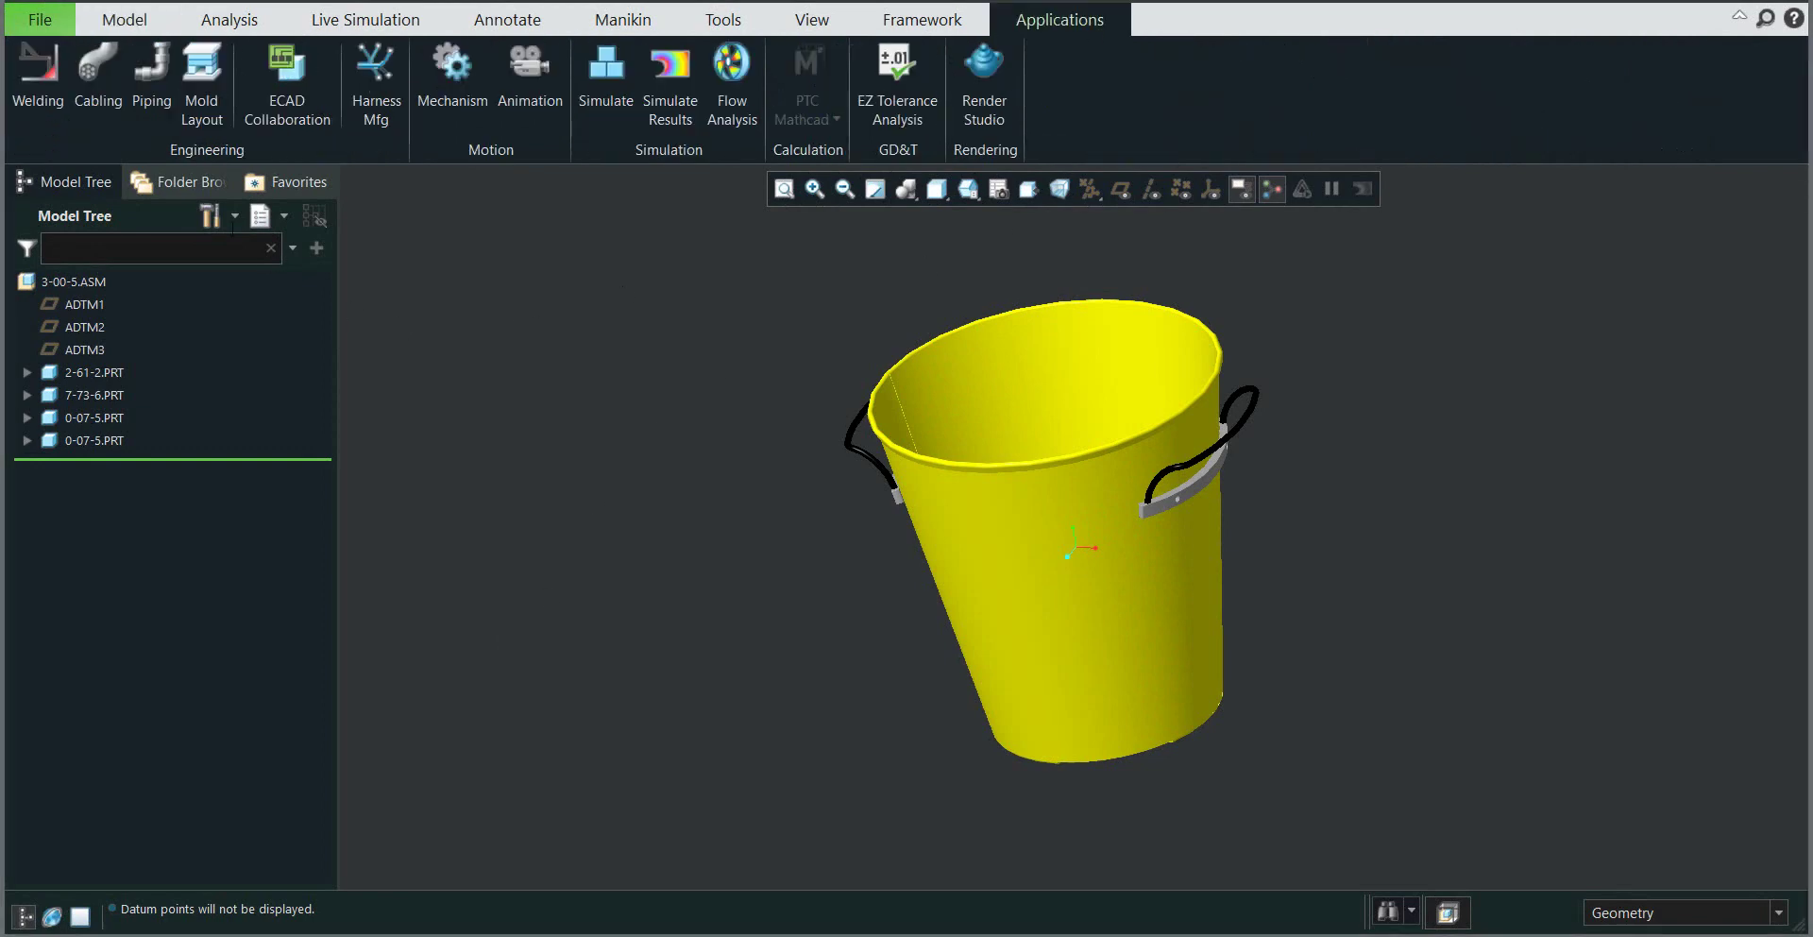
{"action": "left_click", "coordinate": [38, 72]}
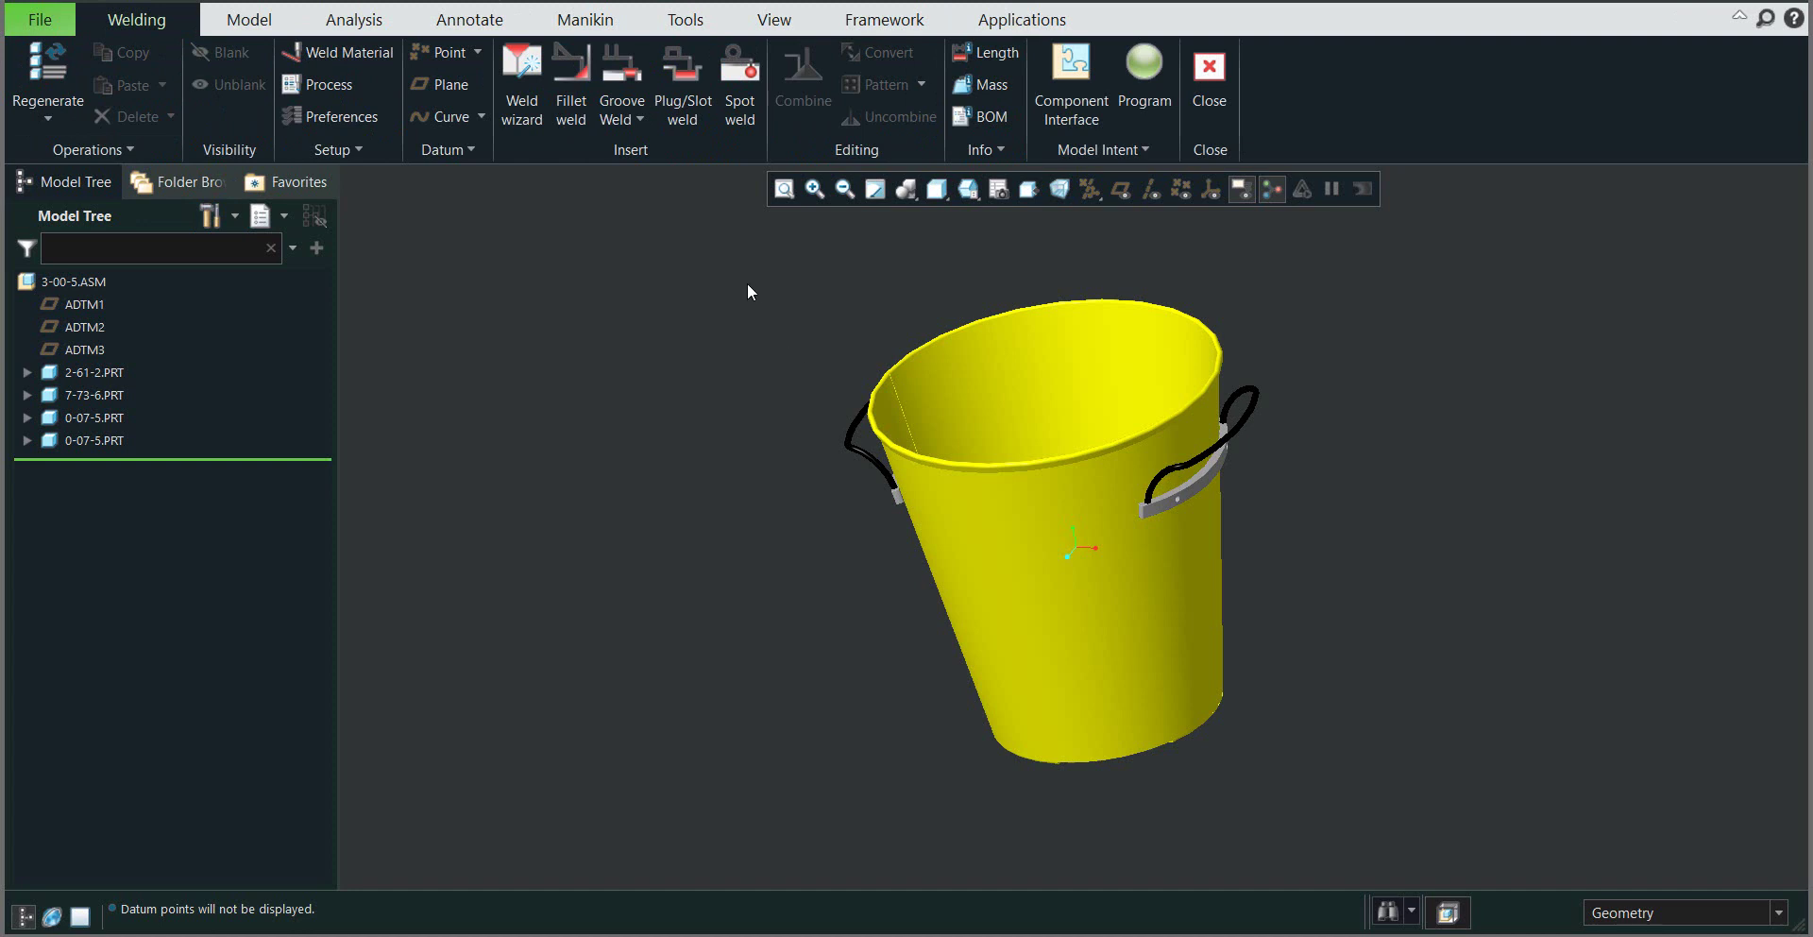
{"action": "left_click", "coordinate": [737, 121]}
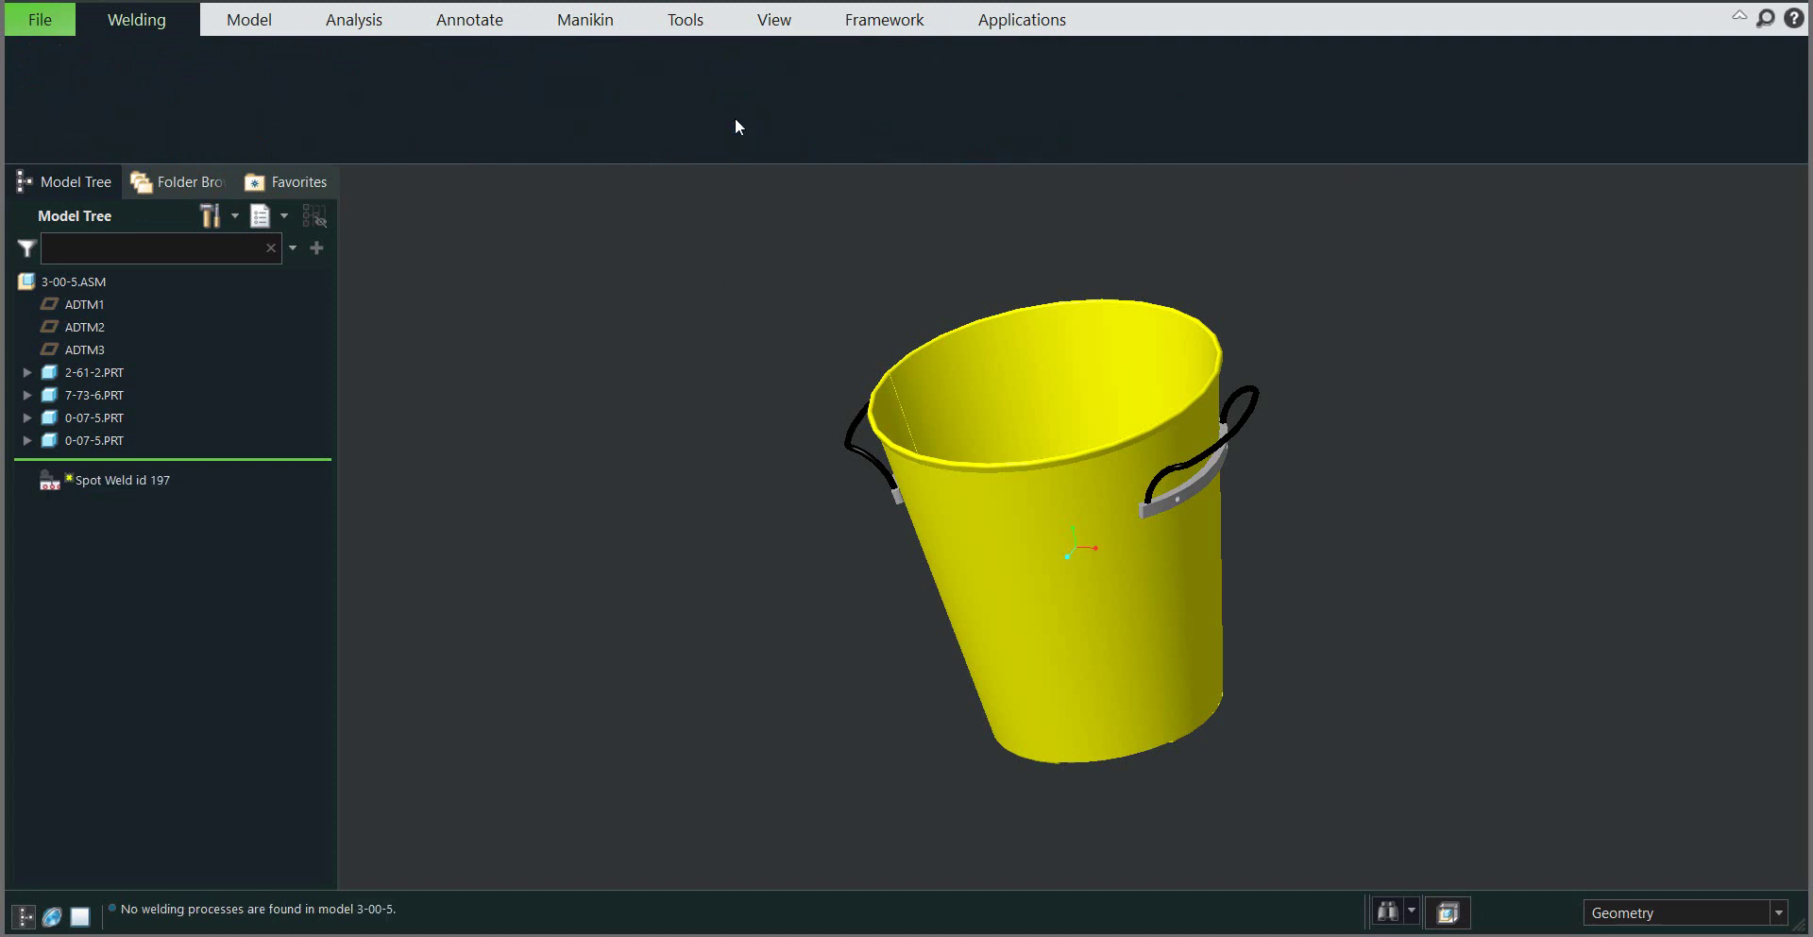
Step: Locate the spot weld at datum point PNT5 on part 2-61-2's bottom flap, 0.50 diameter
{"action": "middle_click_drag", "start_coordinate": [762, 444], "coordinate": [769, 328]}
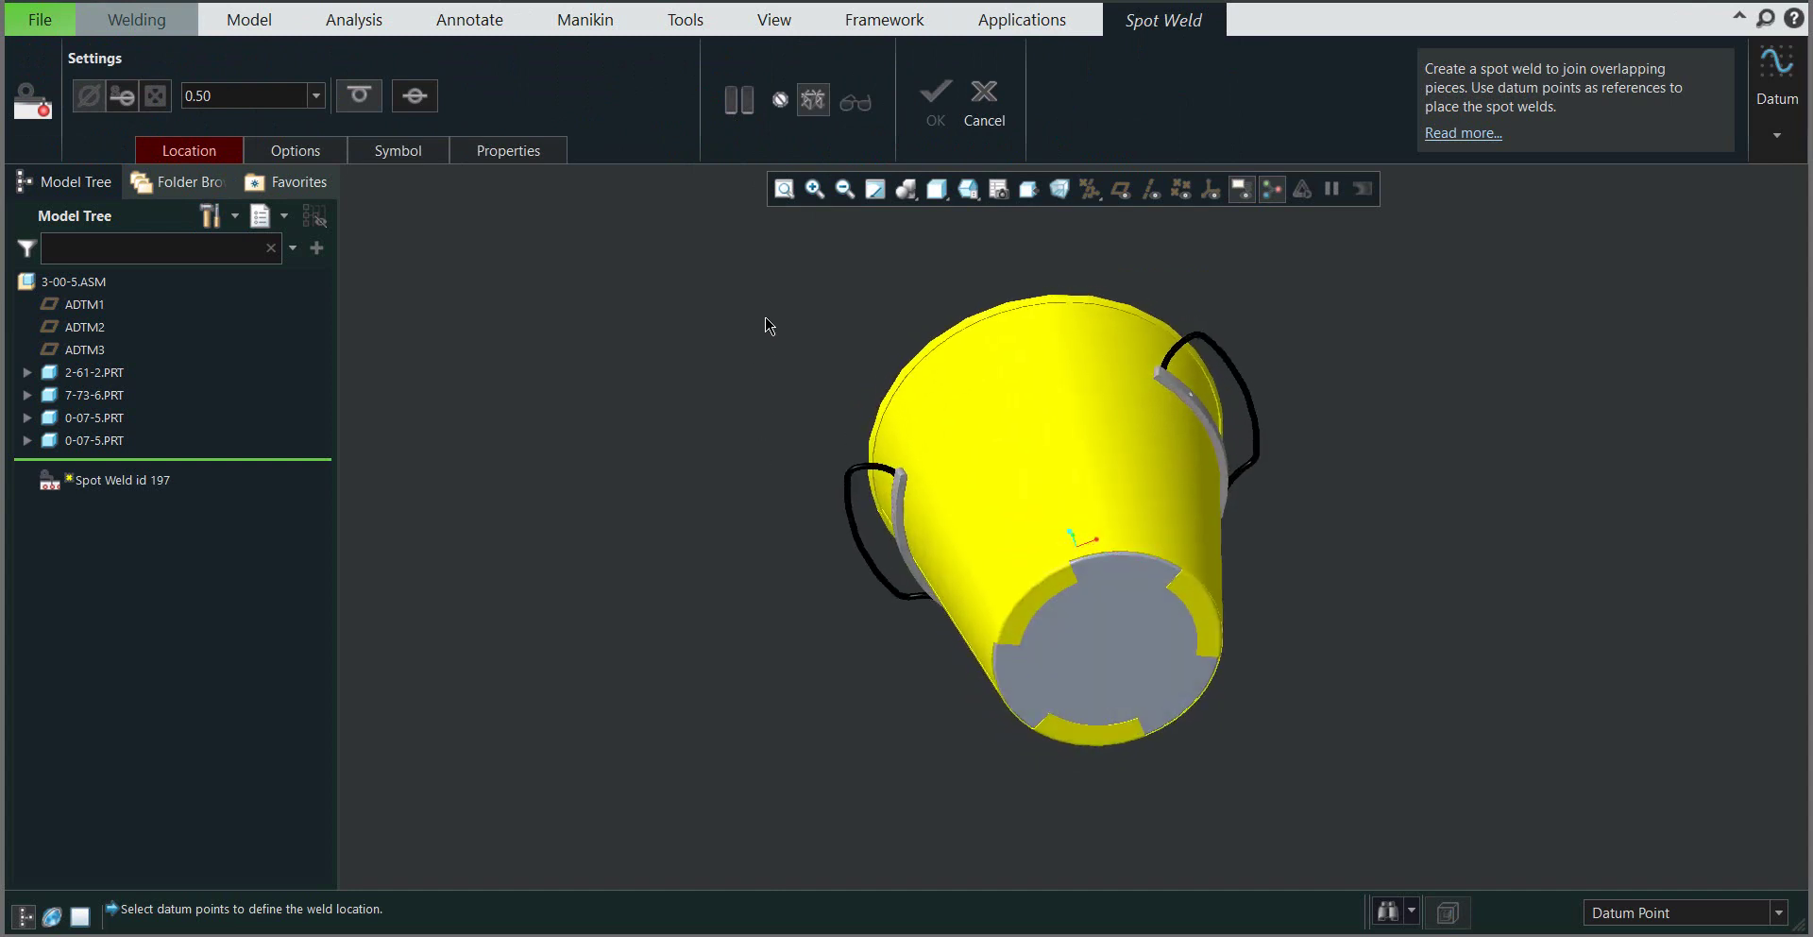
{"action": "left_click", "coordinate": [192, 158]}
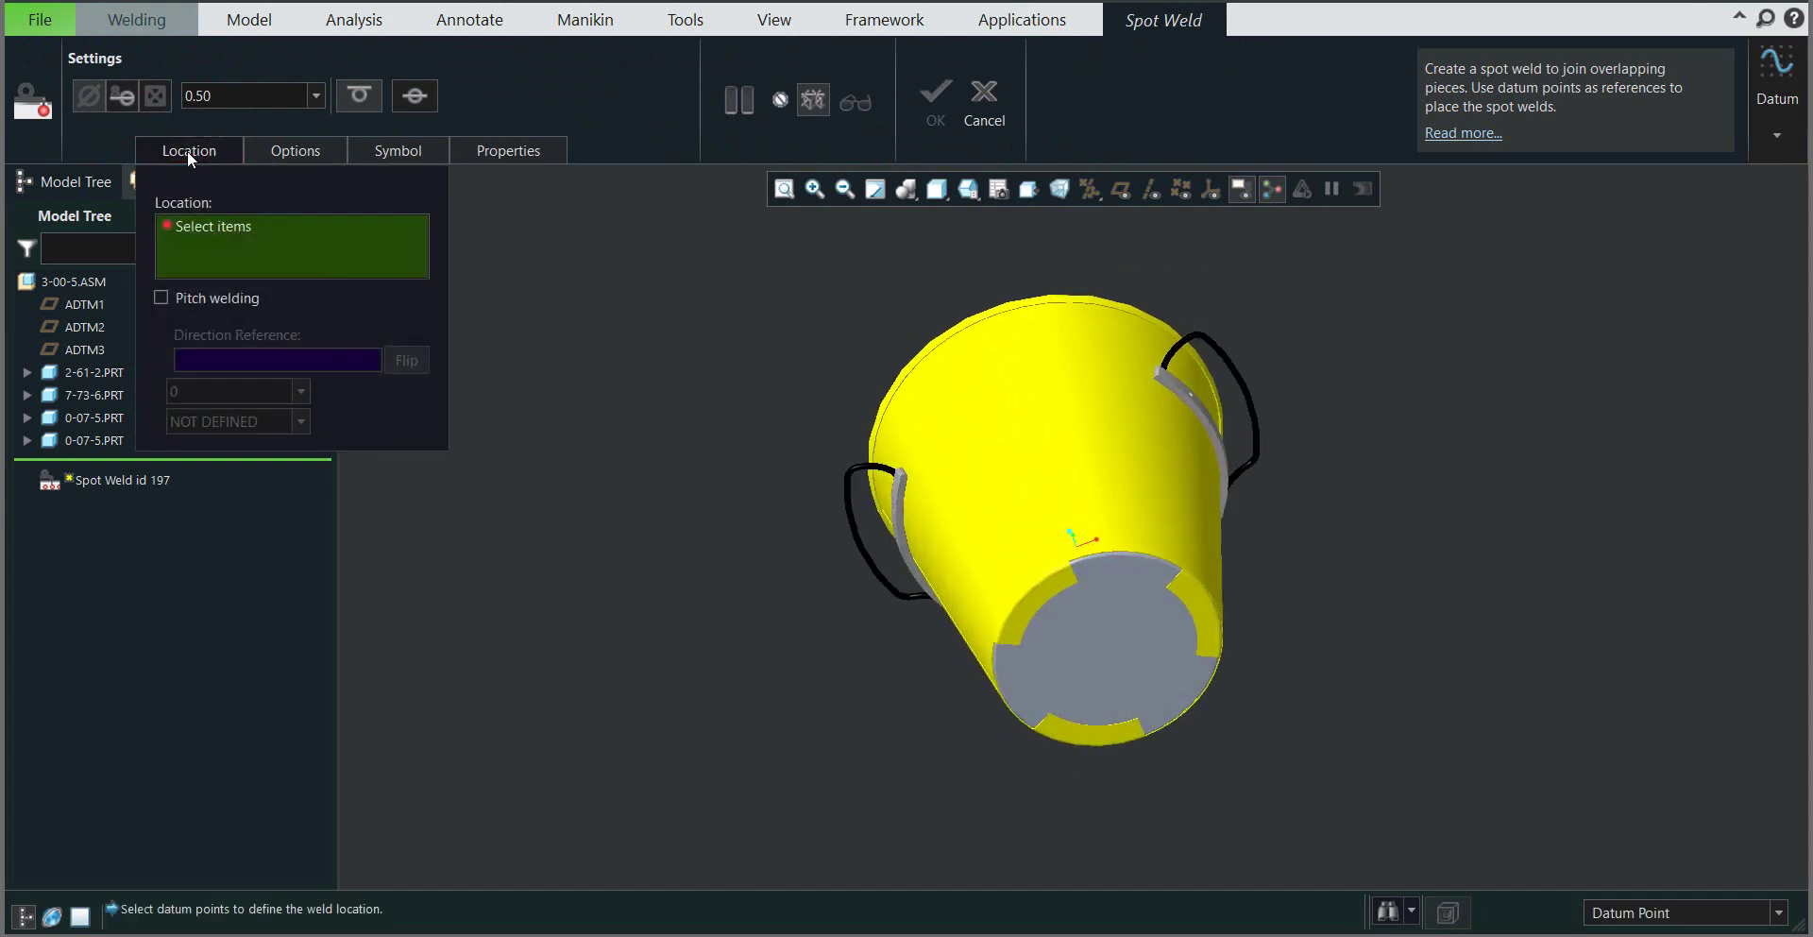
{"action": "left_click", "coordinate": [196, 234]}
{"action": "left_click", "coordinate": [1181, 189]}
{"action": "scroll", "coordinate": [1034, 682], "scroll_direction": "down", "scroll_amount": 5}
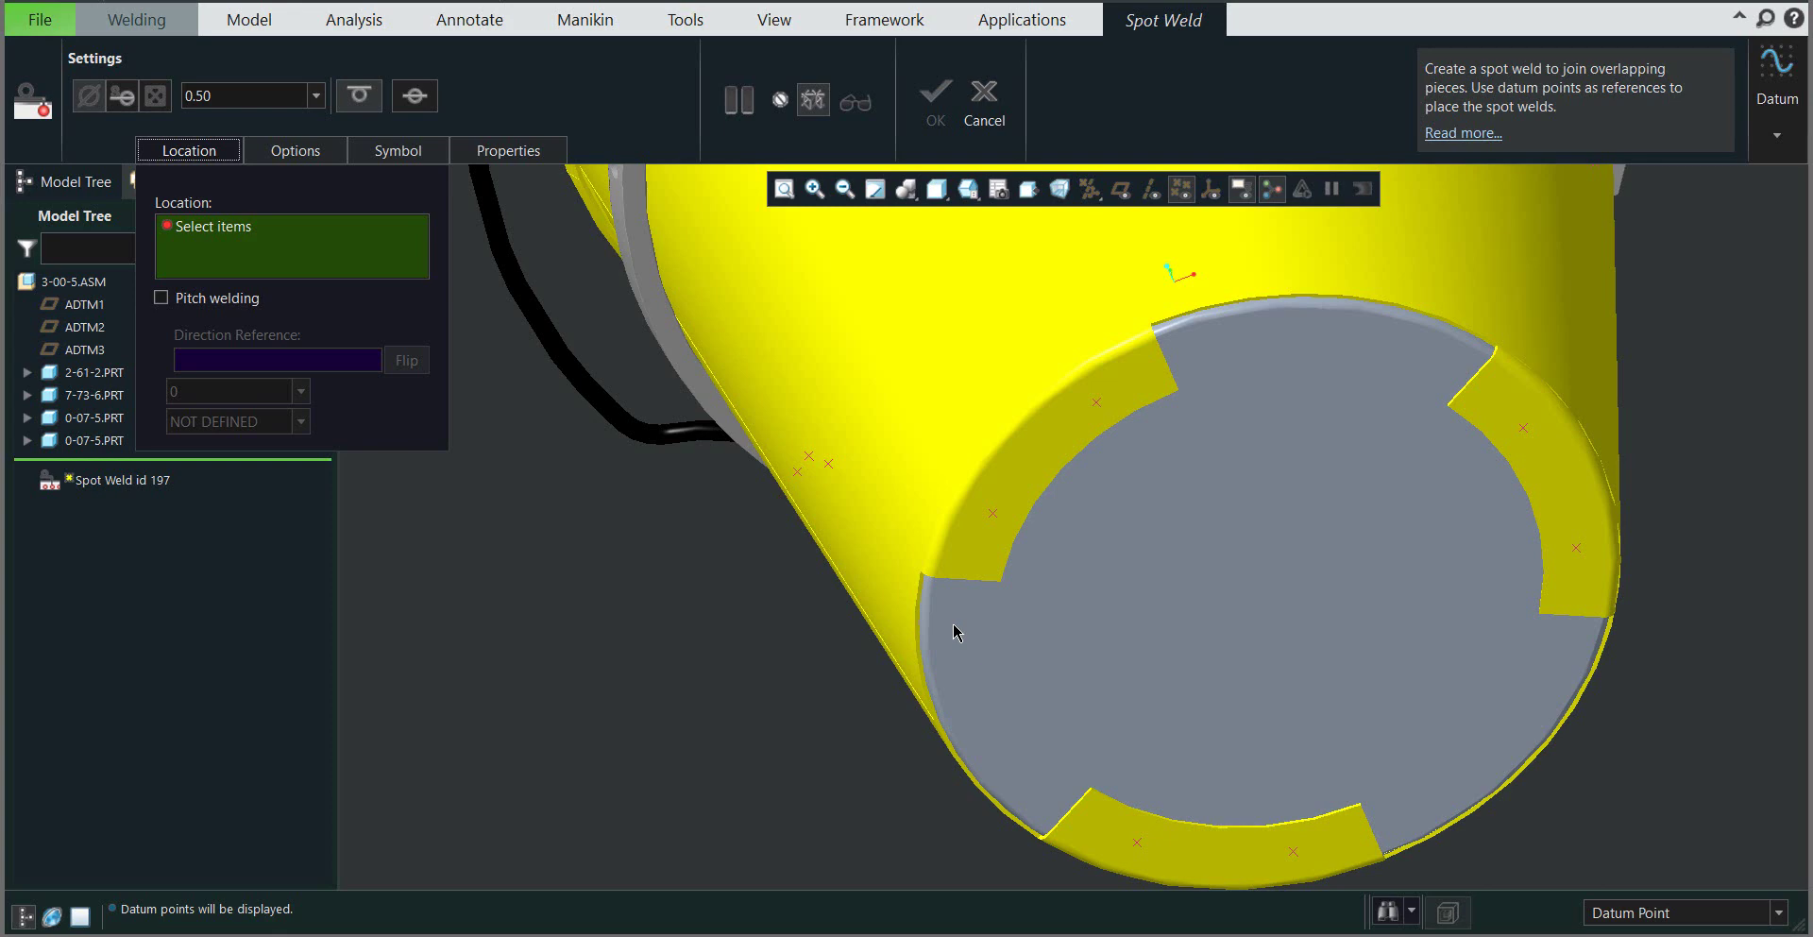
{"action": "left_click", "coordinate": [997, 513]}
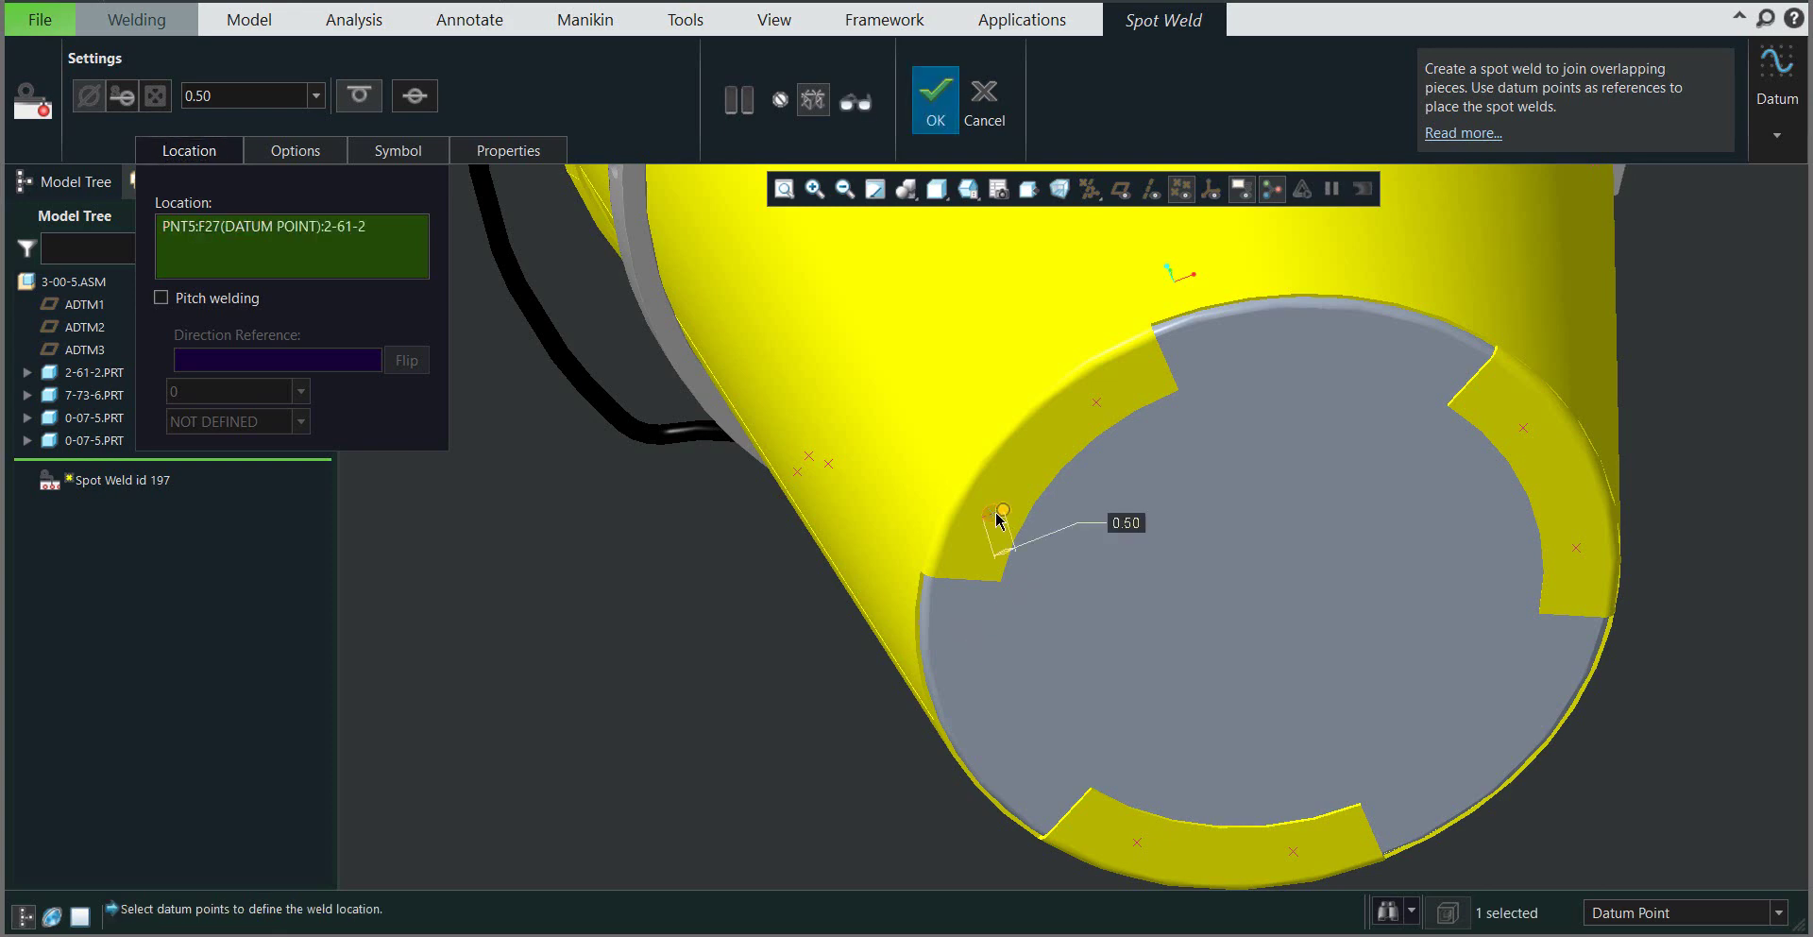
{"action": "scroll", "coordinate": [997, 518], "scroll_direction": "down", "scroll_amount": 1}
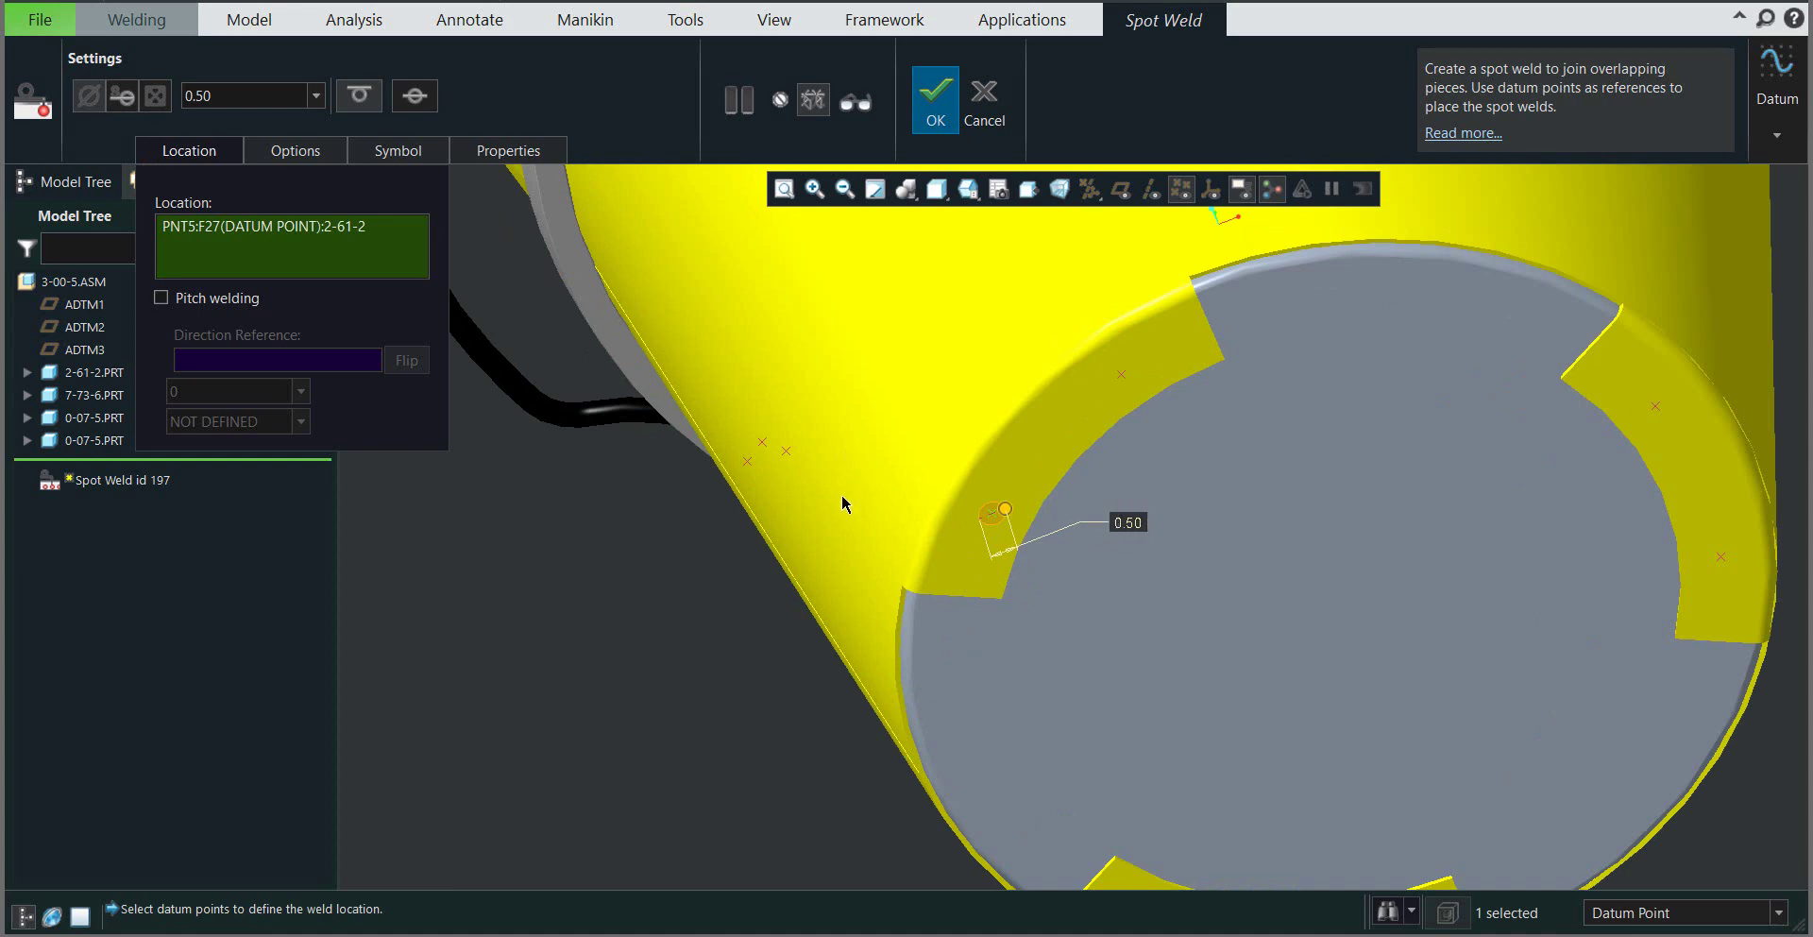
Step: Make the spot weld symbol non-side-significant, centering the 0.50 size on the reference line
{"action": "left_click", "coordinate": [387, 151]}
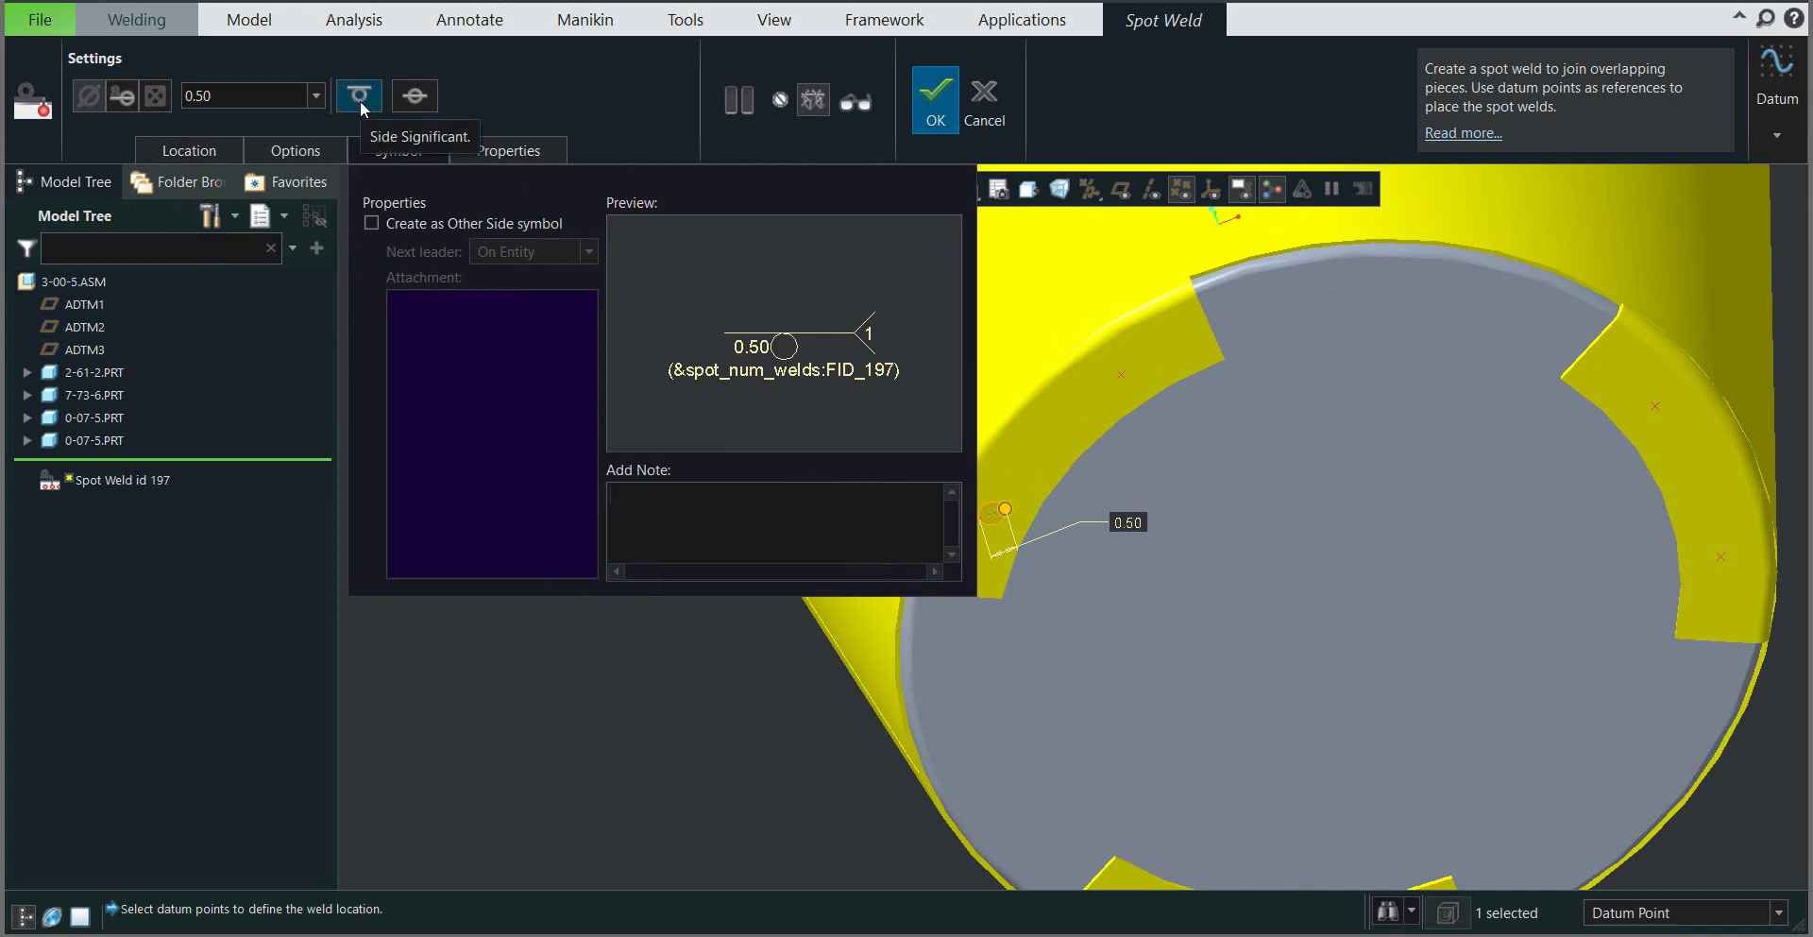
{"action": "left_click", "coordinate": [413, 95]}
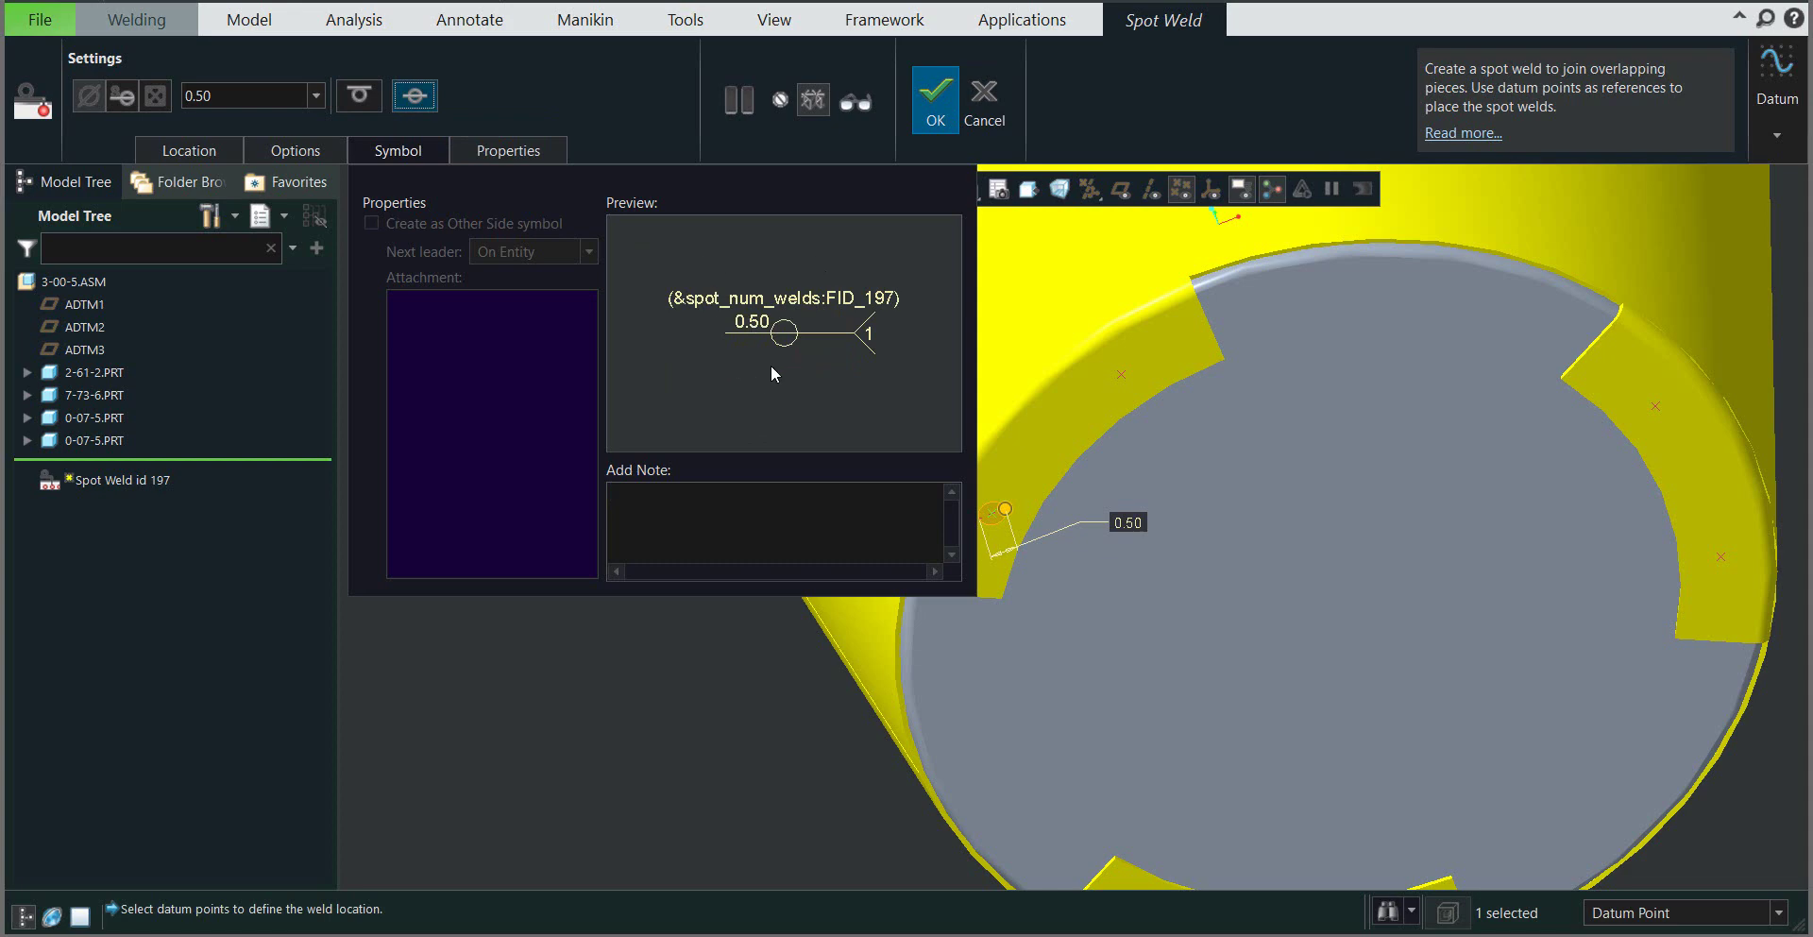
Step: Give the spot weld a Convex contour, leaving its finish unchanged
{"action": "left_click", "coordinate": [288, 151]}
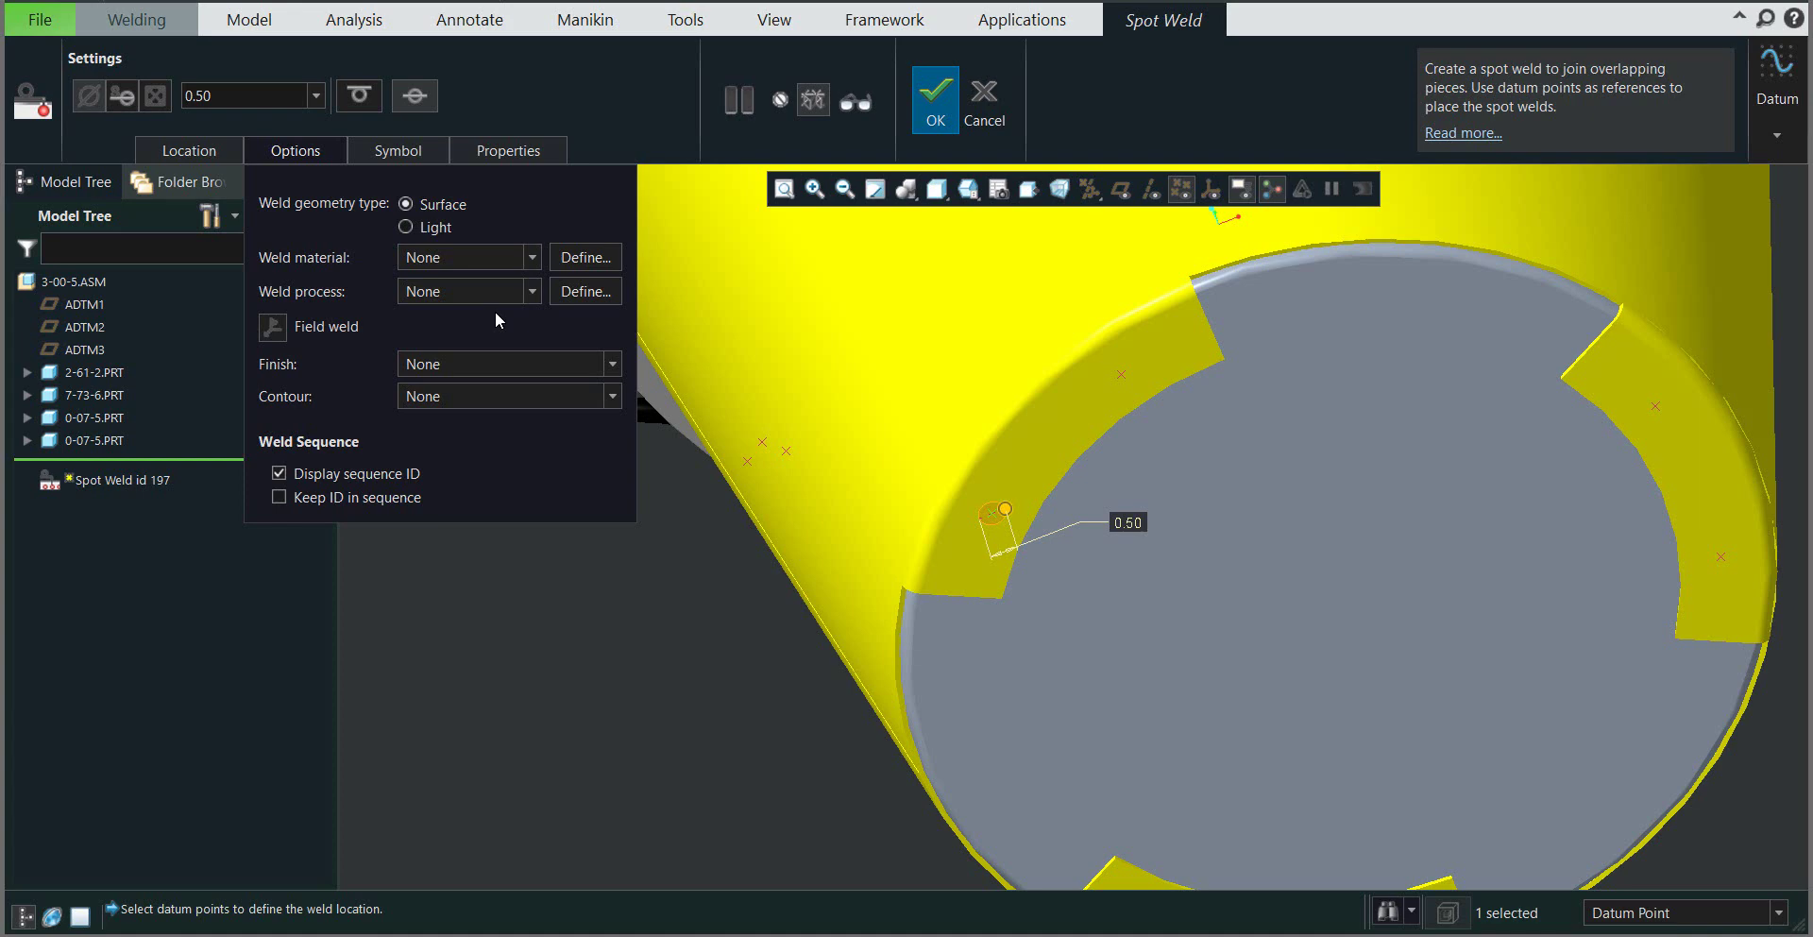
{"action": "left_click", "coordinate": [546, 362]}
{"action": "left_click", "coordinate": [546, 365]}
{"action": "left_click", "coordinate": [535, 400]}
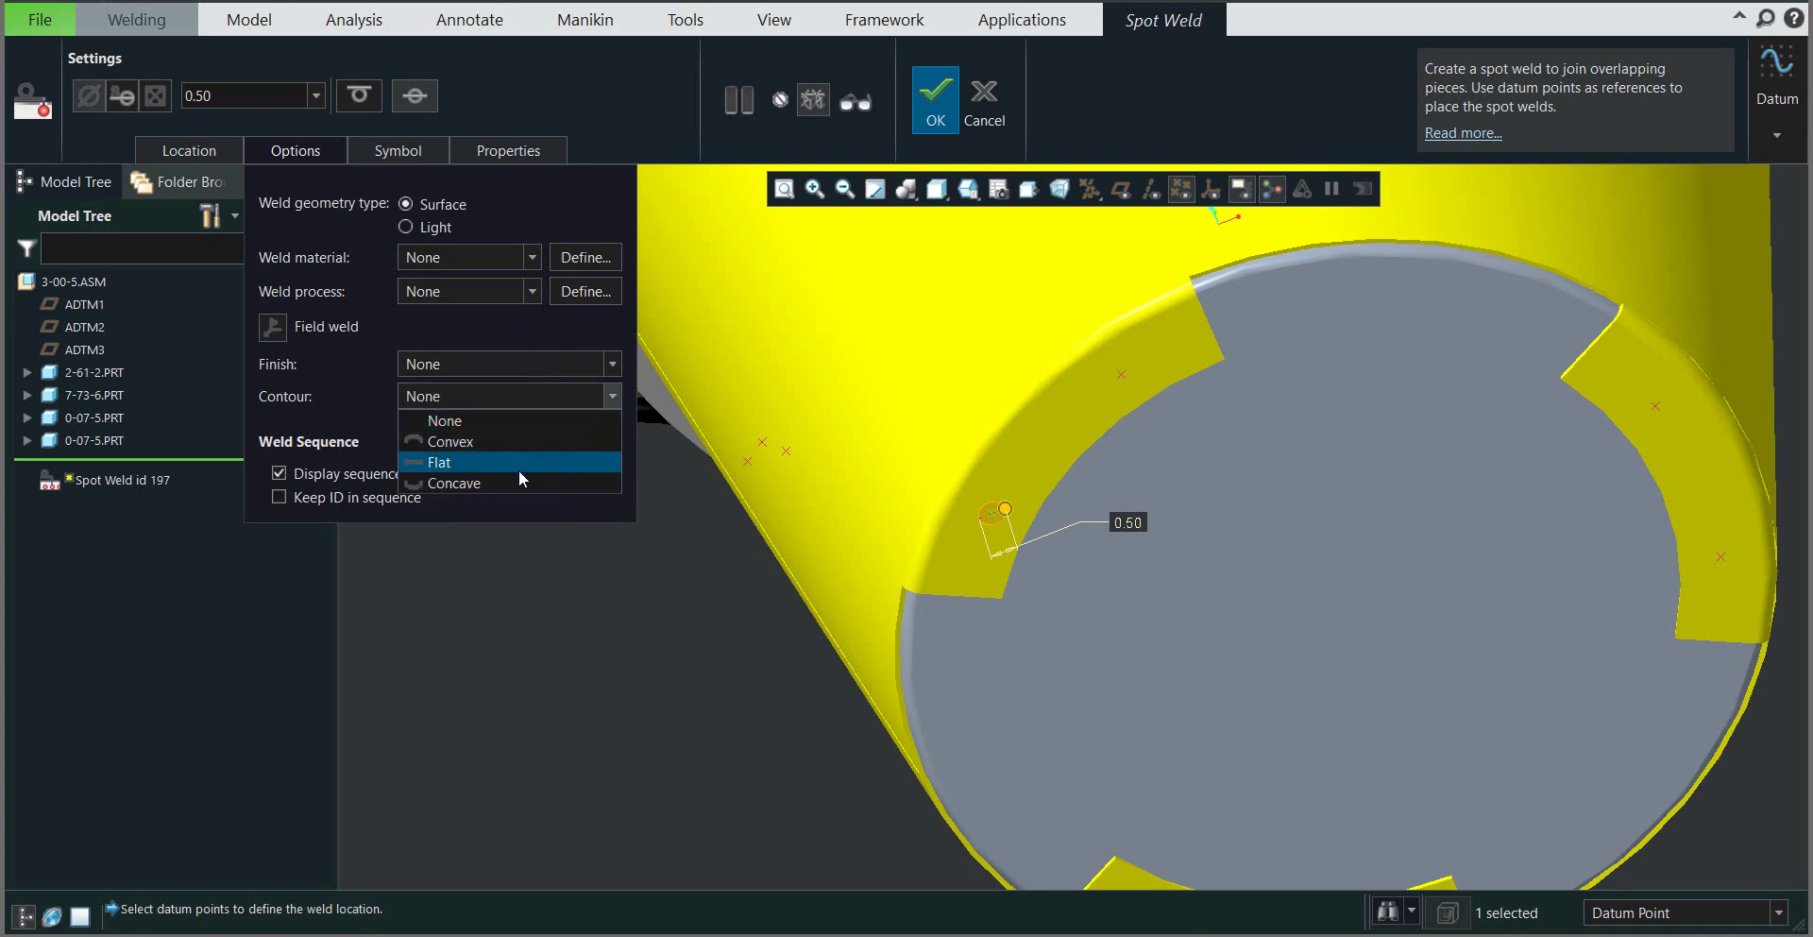
{"action": "left_click", "coordinate": [506, 442]}
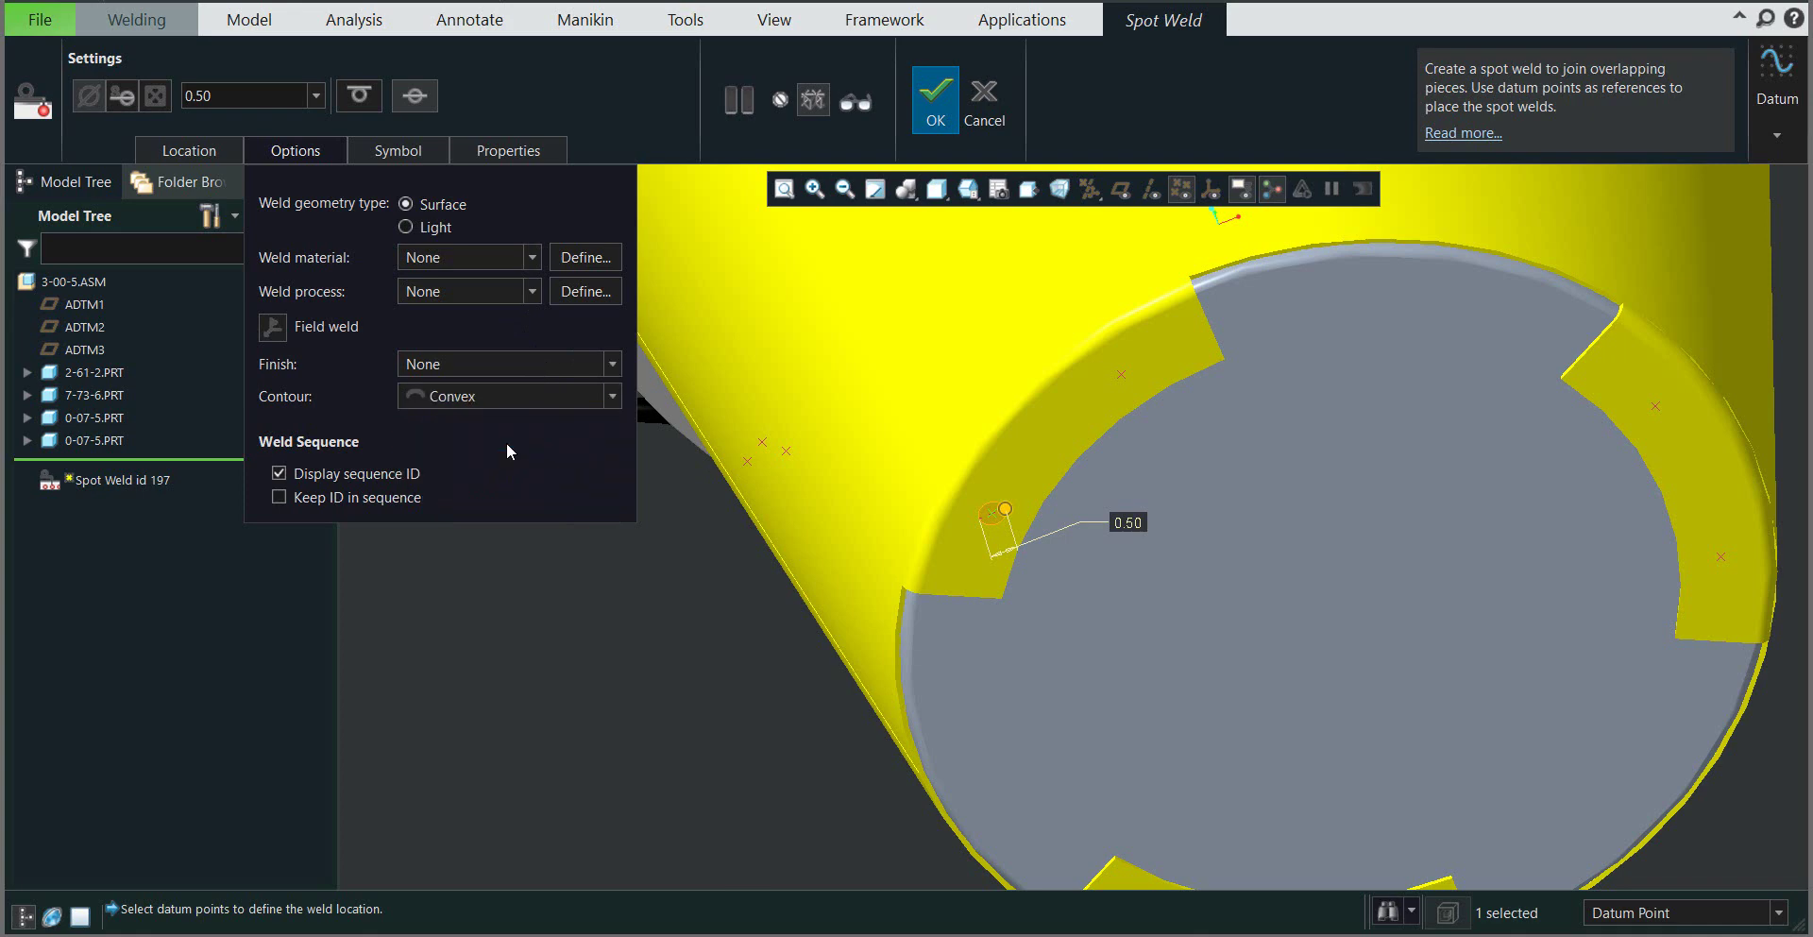
Step: Complete the first spot weld and inspect its 0.50 symbol at the bucket's bottom edge
{"action": "left_click", "coordinate": [935, 104]}
{"action": "scroll", "coordinate": [892, 514], "scroll_direction": "down", "scroll_amount": 3}
{"action": "mouse_move", "coordinate": [939, 527]}
{"action": "middle_mouse_down"}
{"action": "mouse_move", "coordinate": [1006, 527]}
{"action": "mouse_move", "coordinate": [984, 497]}
{"action": "middle_mouse_up"}
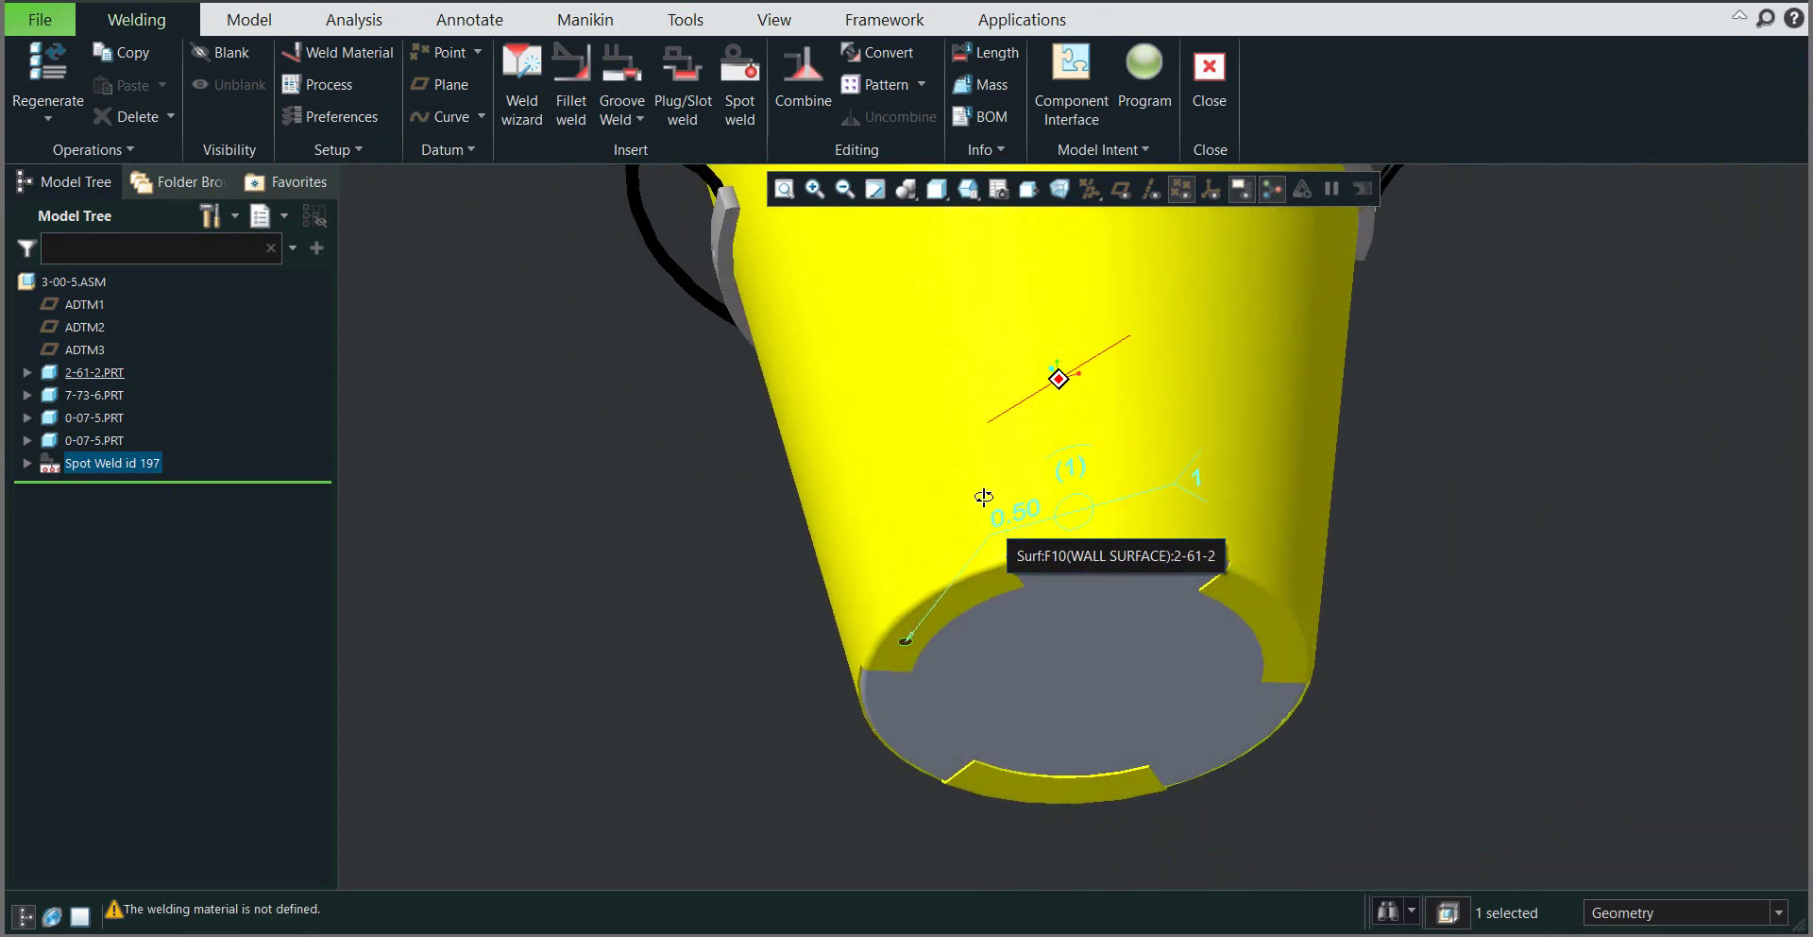
{"action": "mouse_move", "coordinate": [984, 496]}
{"action": "middle_mouse_down"}
{"action": "mouse_move", "coordinate": [953, 498]}
{"action": "mouse_move", "coordinate": [984, 640]}
{"action": "middle_mouse_up"}
{"action": "scroll", "coordinate": [987, 638], "scroll_direction": "up", "scroll_amount": 2}
{"action": "scroll", "coordinate": [987, 639], "scroll_direction": "up", "scroll_amount": 2}
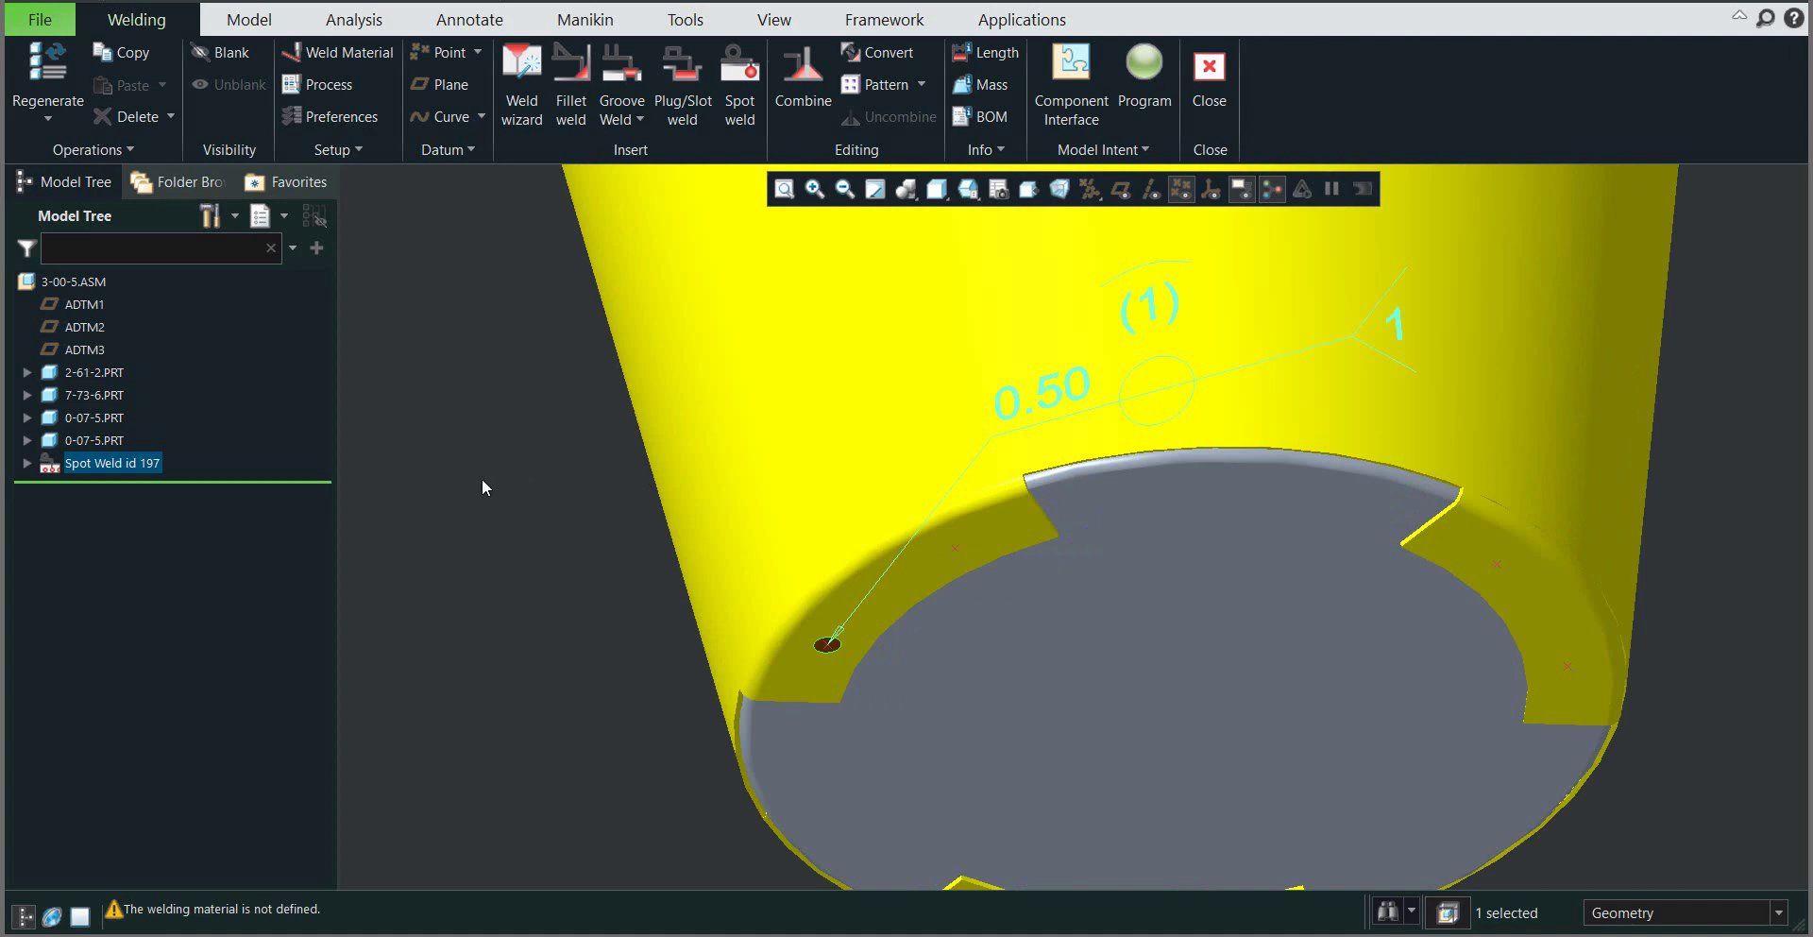
Step: Copy and paste the spot weld onto a neighbouring bottom datum point, making a second weld
{"action": "key", "text": "ctrl+c"}
{"action": "key", "text": "ctrl+v"}
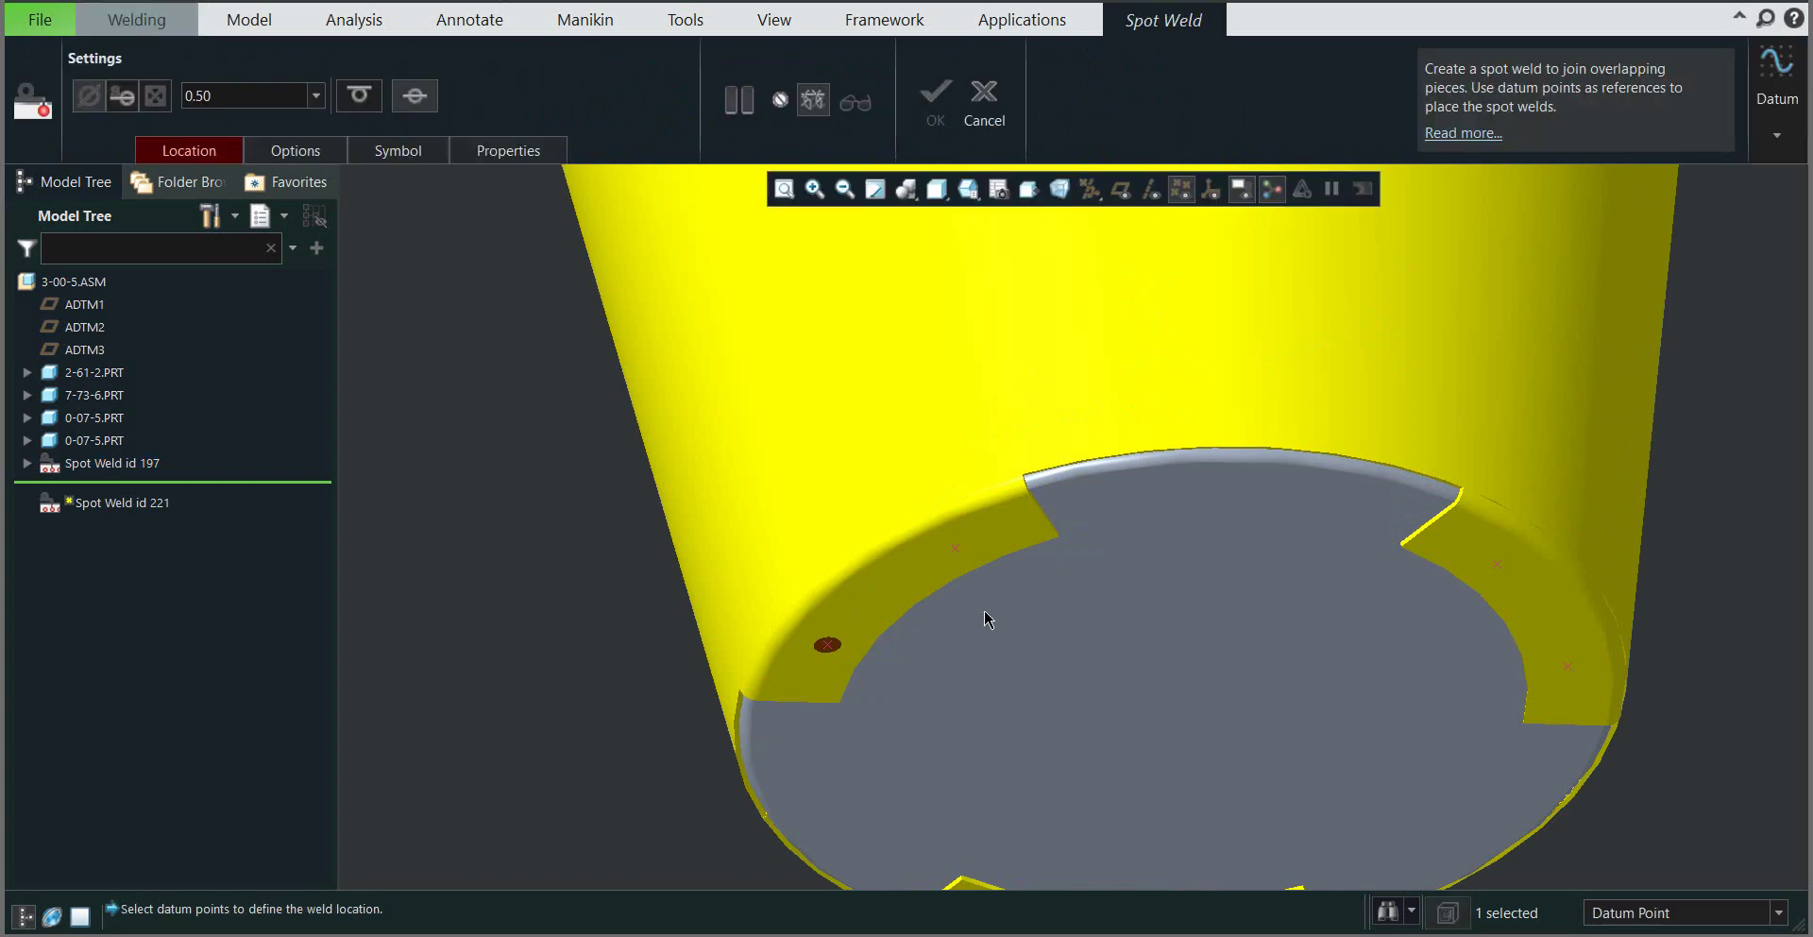
{"action": "left_click", "coordinate": [958, 547]}
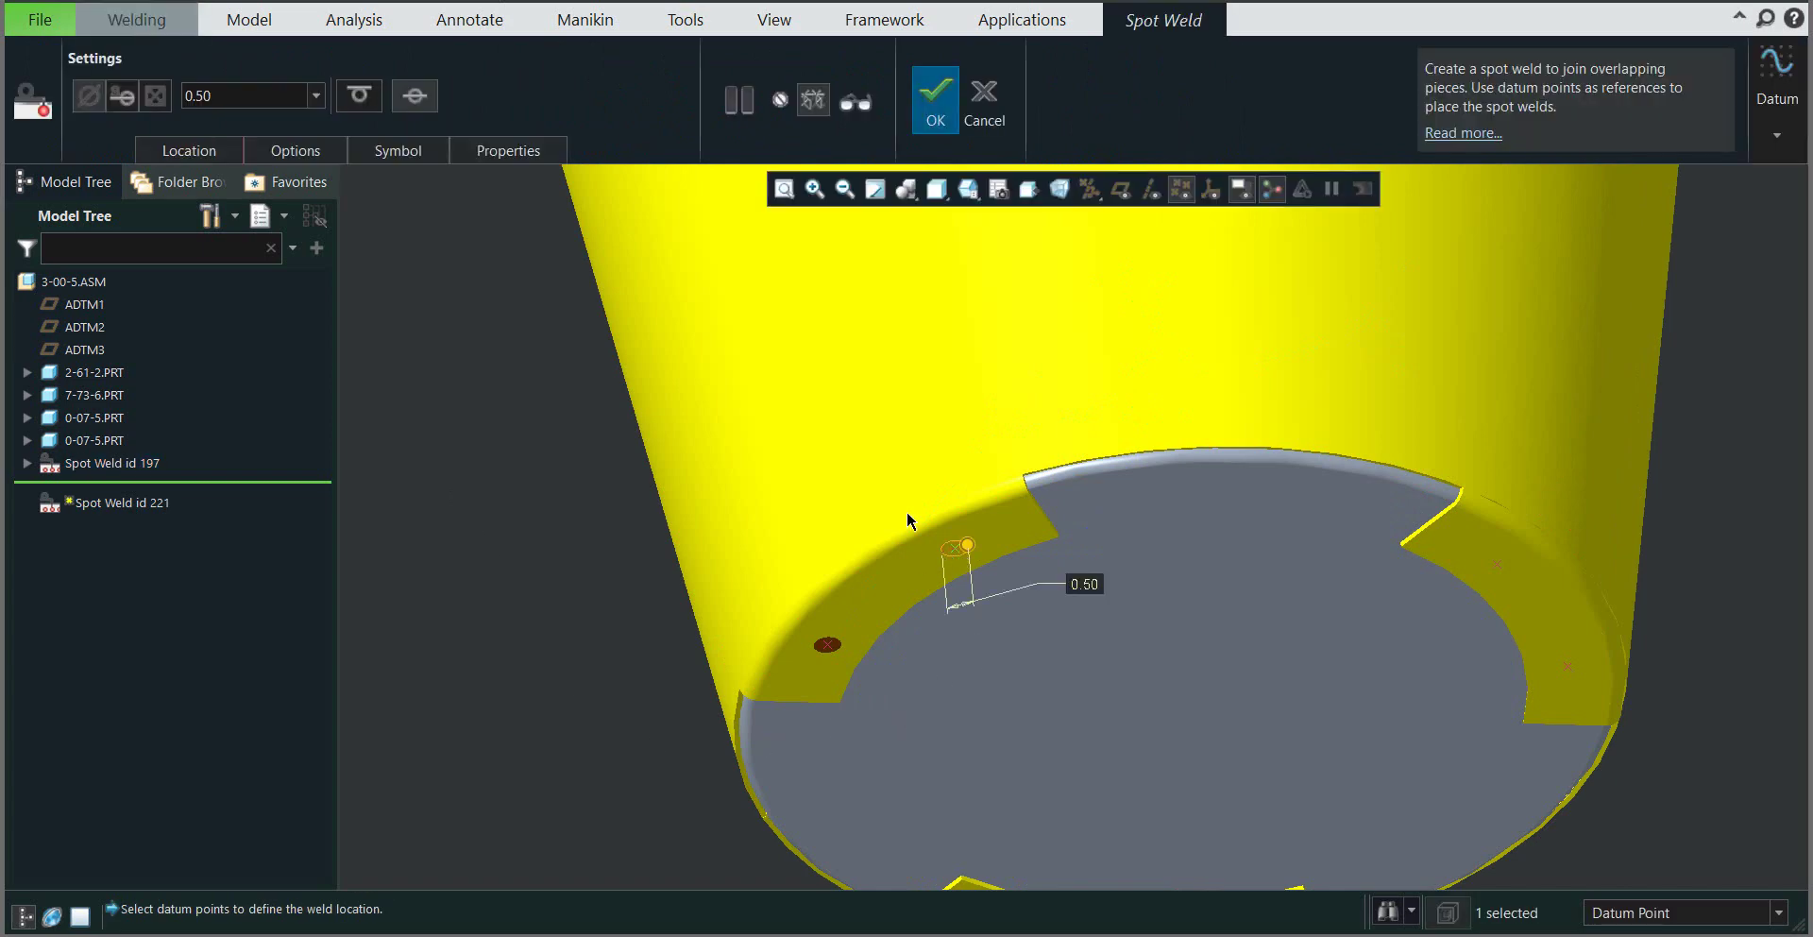
{"action": "left_click", "coordinate": [938, 105]}
{"action": "scroll", "coordinate": [932, 593], "scroll_direction": "down", "scroll_amount": 3}
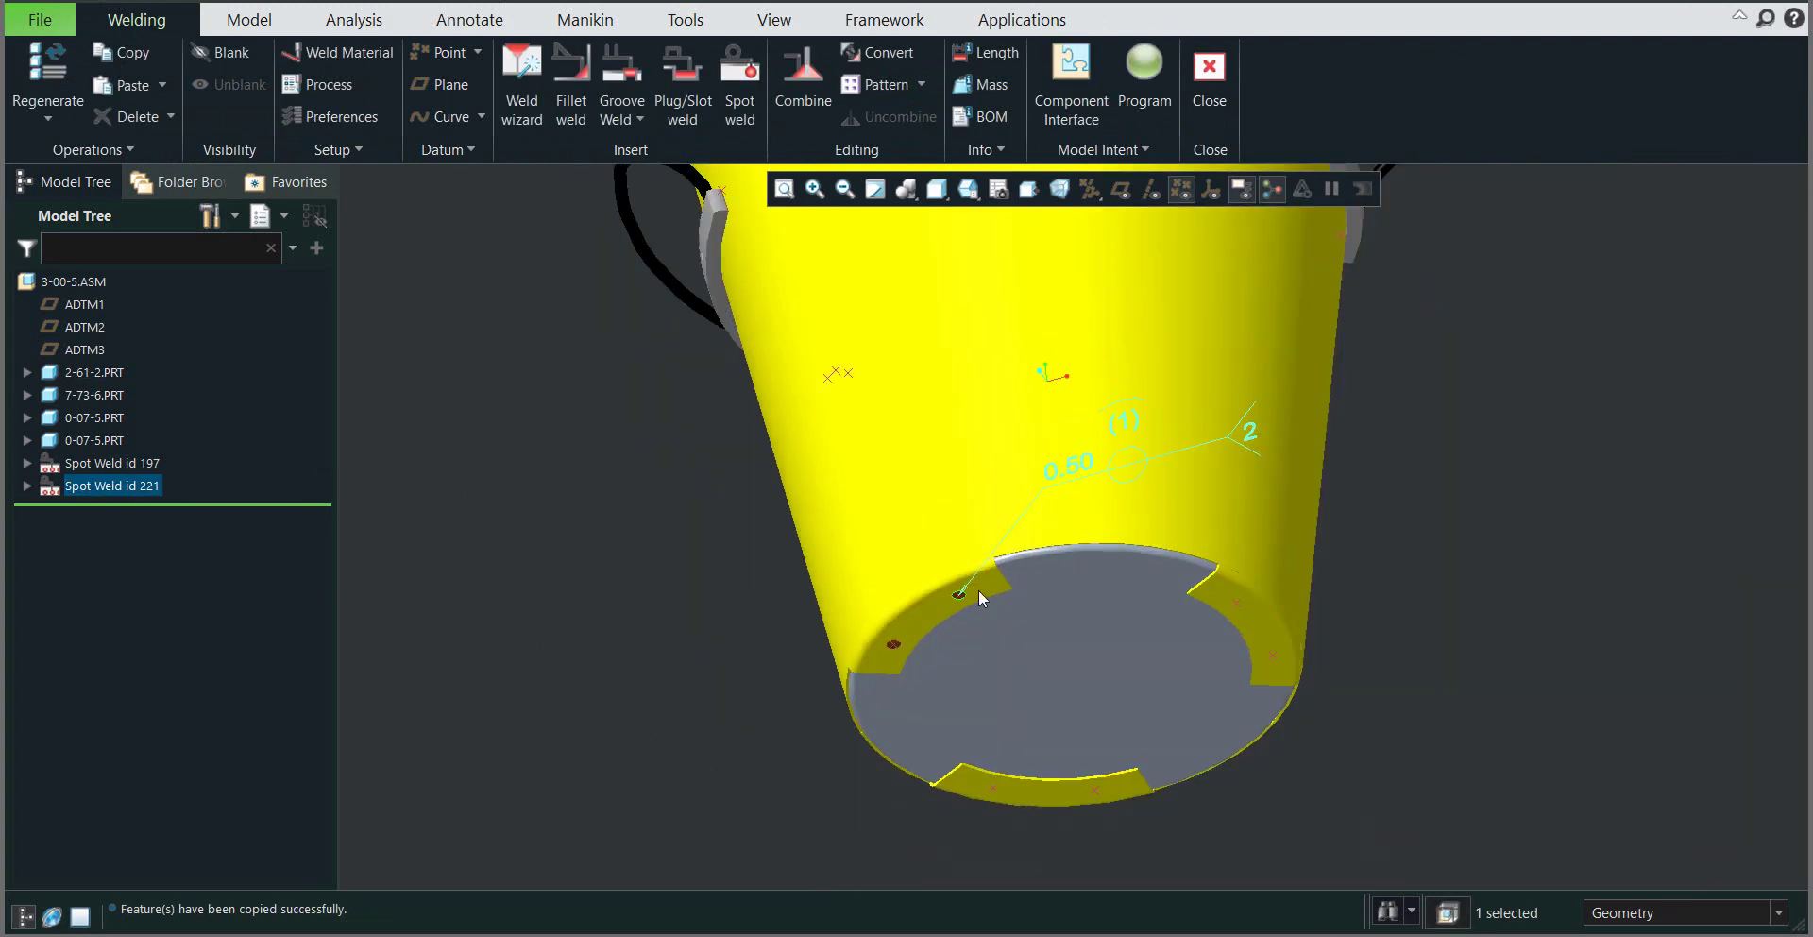
{"action": "middle_click_drag", "start_coordinate": [931, 593], "coordinate": [983, 591]}
{"action": "middle_click_drag", "start_coordinate": [912, 546], "coordinate": [858, 534]}
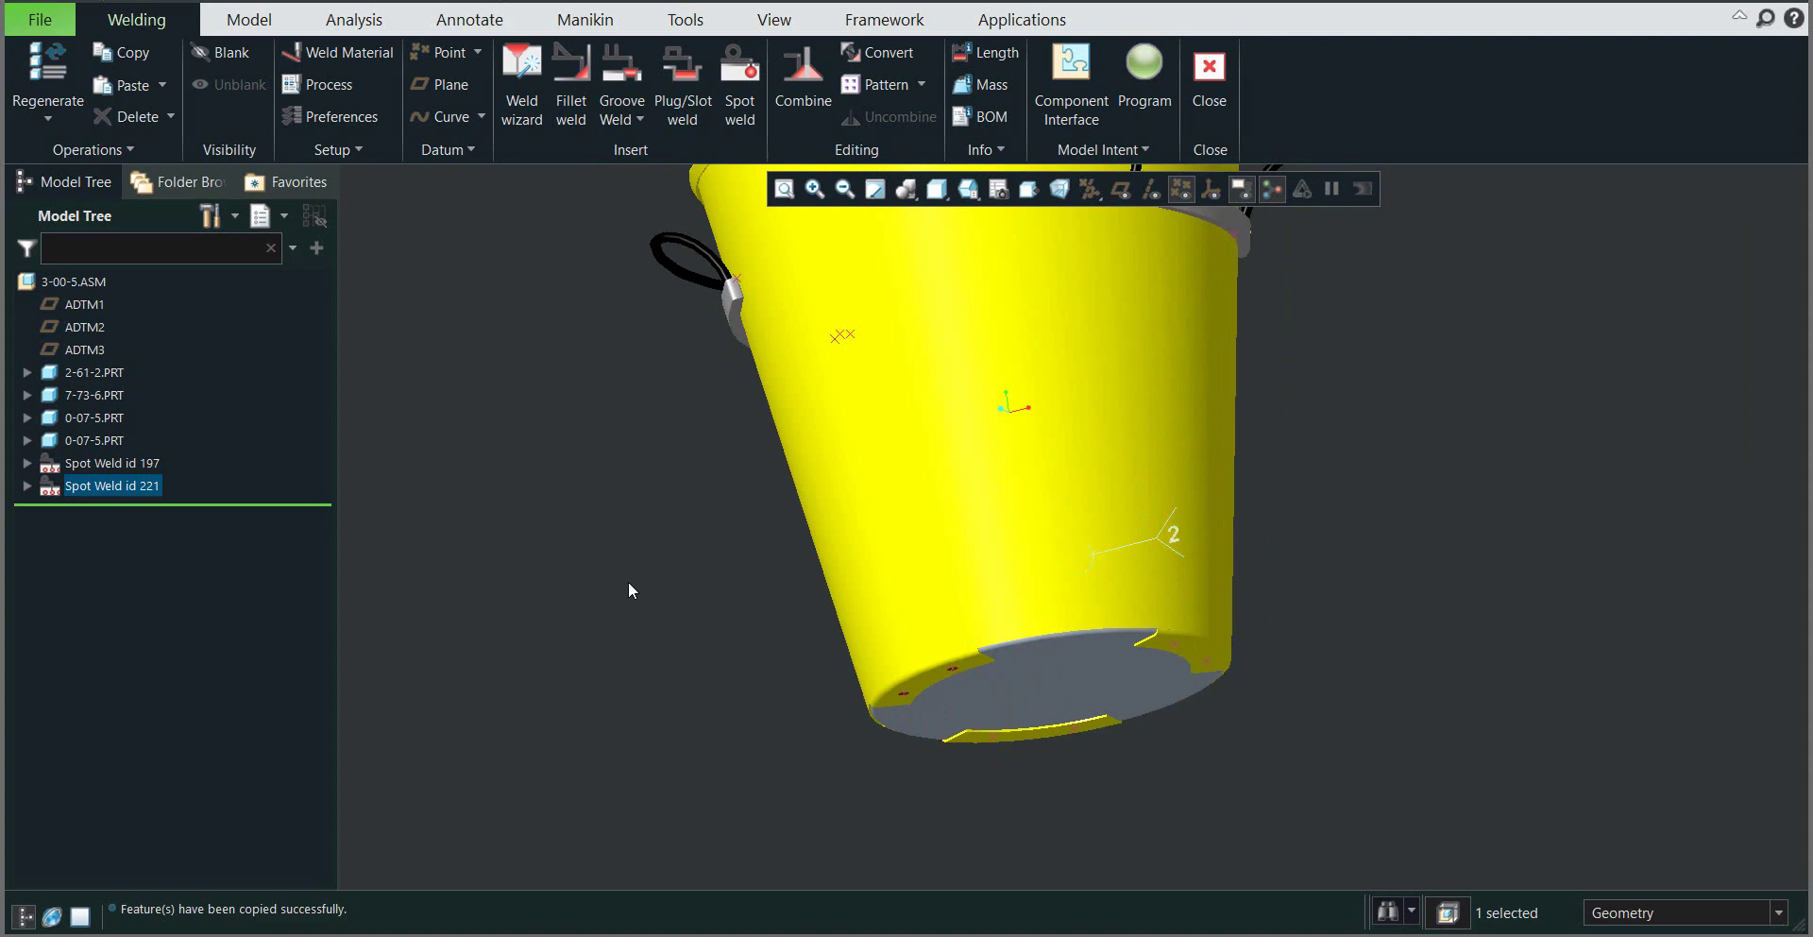
Step: Turn off datum point display and zoom in on the handle bracket and its hole
{"action": "left_click", "coordinate": [629, 580]}
{"action": "mouse_move", "coordinate": [627, 580]}
{"action": "middle_mouse_down"}
{"action": "mouse_move", "coordinate": [727, 543]}
{"action": "mouse_move", "coordinate": [853, 570]}
{"action": "mouse_move", "coordinate": [961, 411]}
{"action": "middle_mouse_up"}
{"action": "scroll", "coordinate": [961, 412], "scroll_direction": "down", "scroll_amount": 2}
{"action": "scroll", "coordinate": [961, 412], "scroll_direction": "down", "scroll_amount": 3}
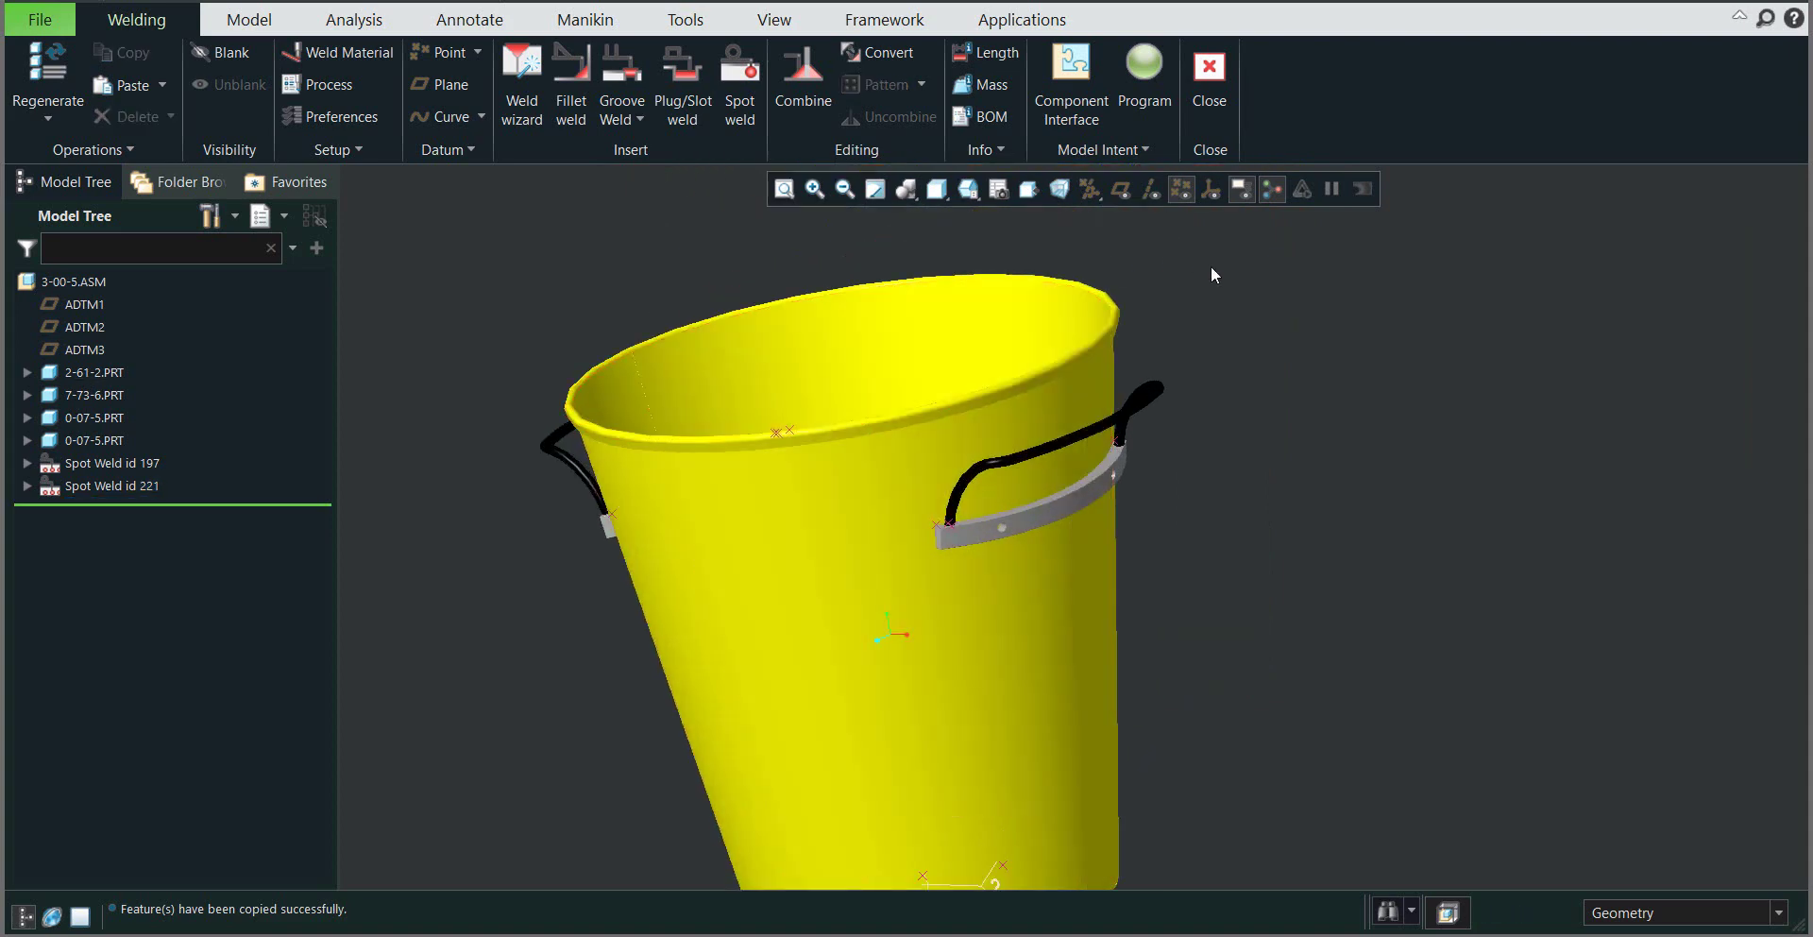
{"action": "left_click", "coordinate": [1182, 188]}
{"action": "scroll", "coordinate": [948, 529], "scroll_direction": "down", "scroll_amount": 3}
{"action": "scroll", "coordinate": [954, 521], "scroll_direction": "down", "scroll_amount": 3}
{"action": "scroll", "coordinate": [954, 522], "scroll_direction": "up", "scroll_amount": 3}
{"action": "mouse_move", "coordinate": [963, 531]}
{"action": "middle_mouse_down"}
{"action": "mouse_move", "coordinate": [1039, 568]}
{"action": "mouse_move", "coordinate": [1001, 582]}
{"action": "middle_mouse_up"}
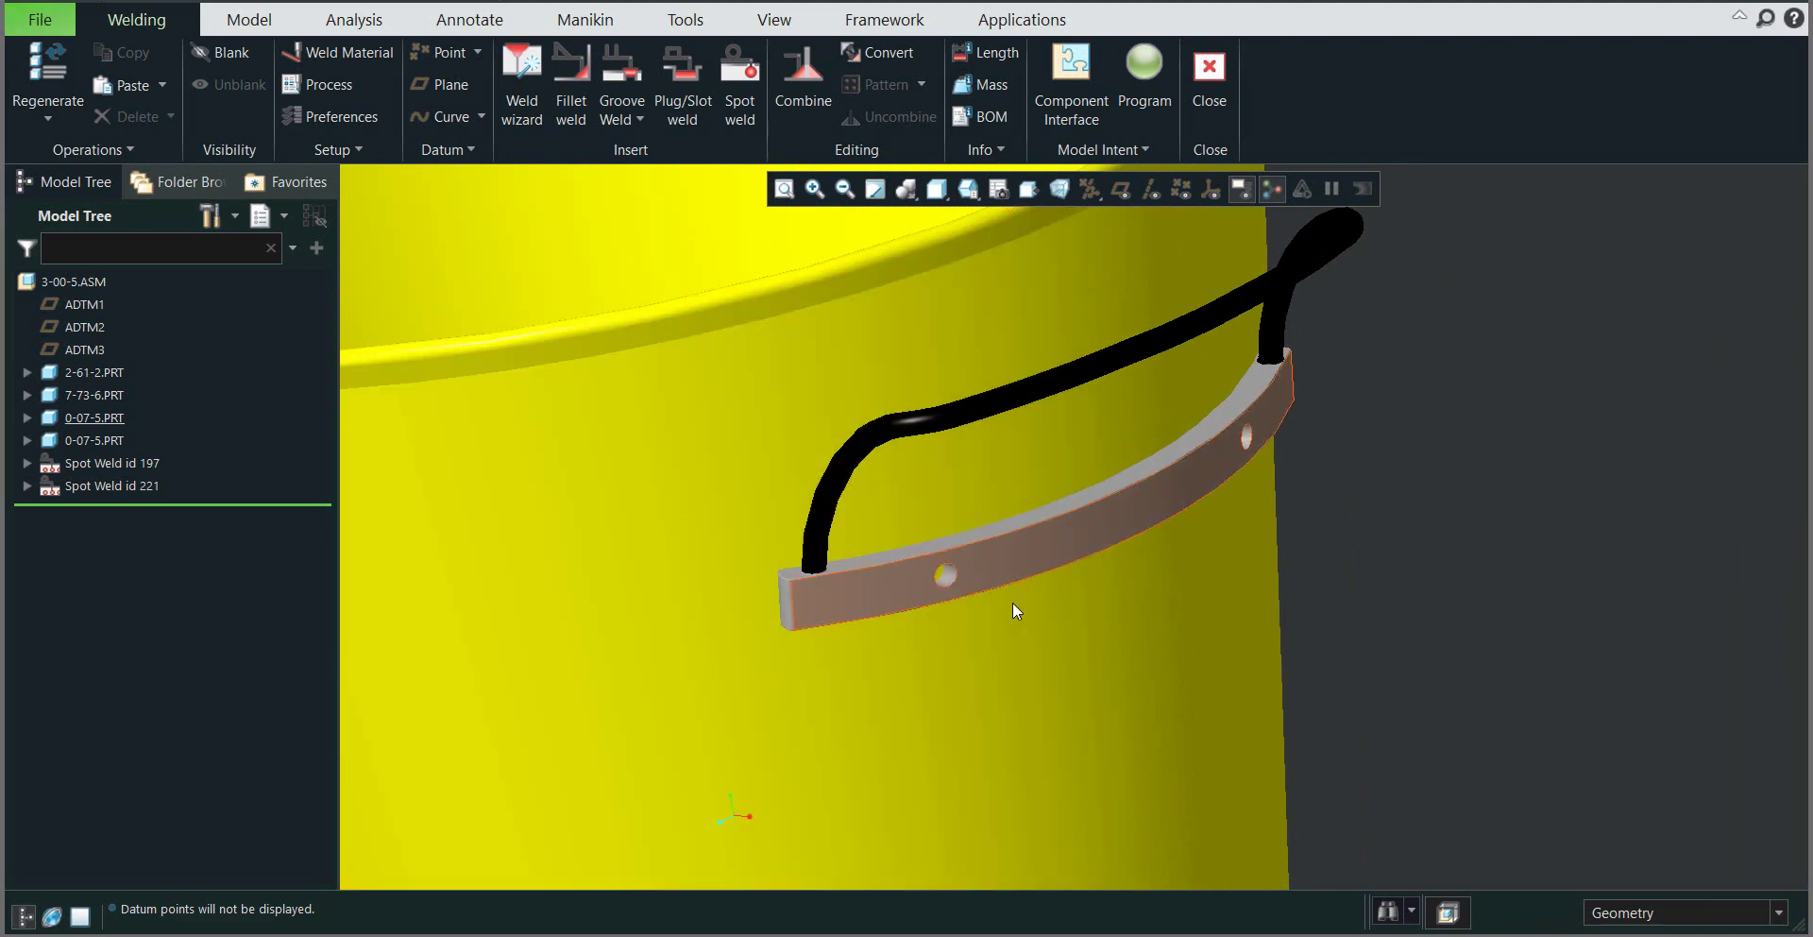
Step: Start a plug weld with datum plane DTM6:F29 as its base surface
{"action": "left_click", "coordinate": [684, 109]}
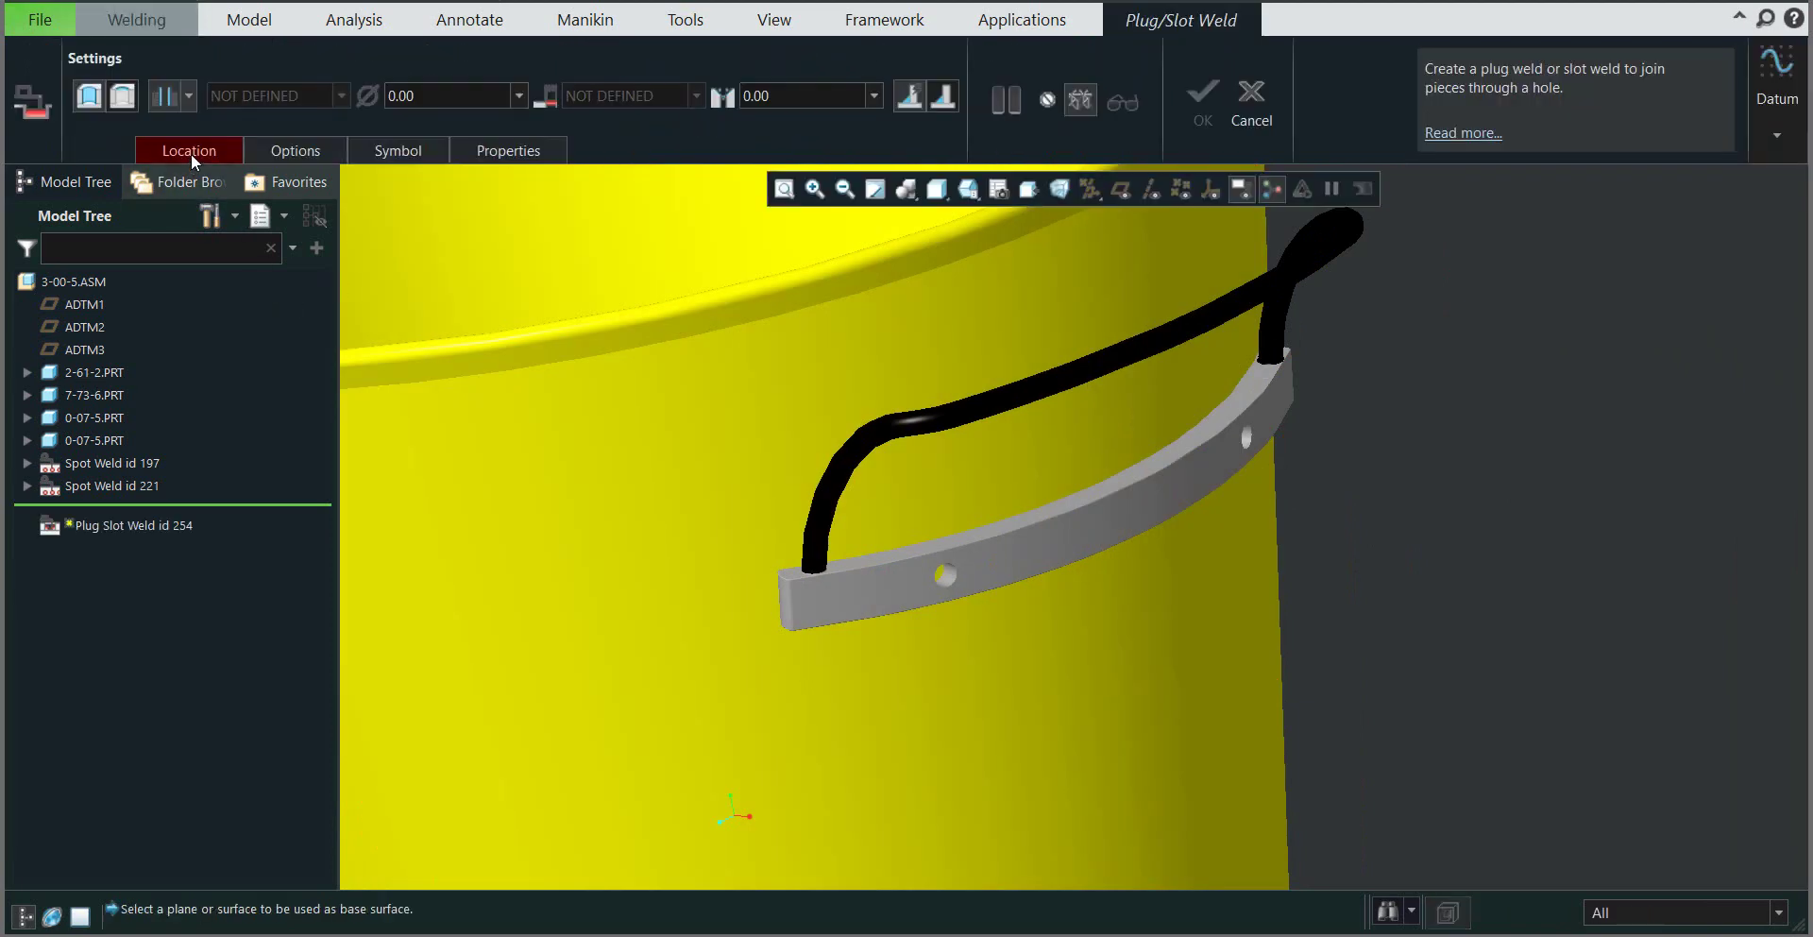
{"action": "left_click", "coordinate": [191, 153]}
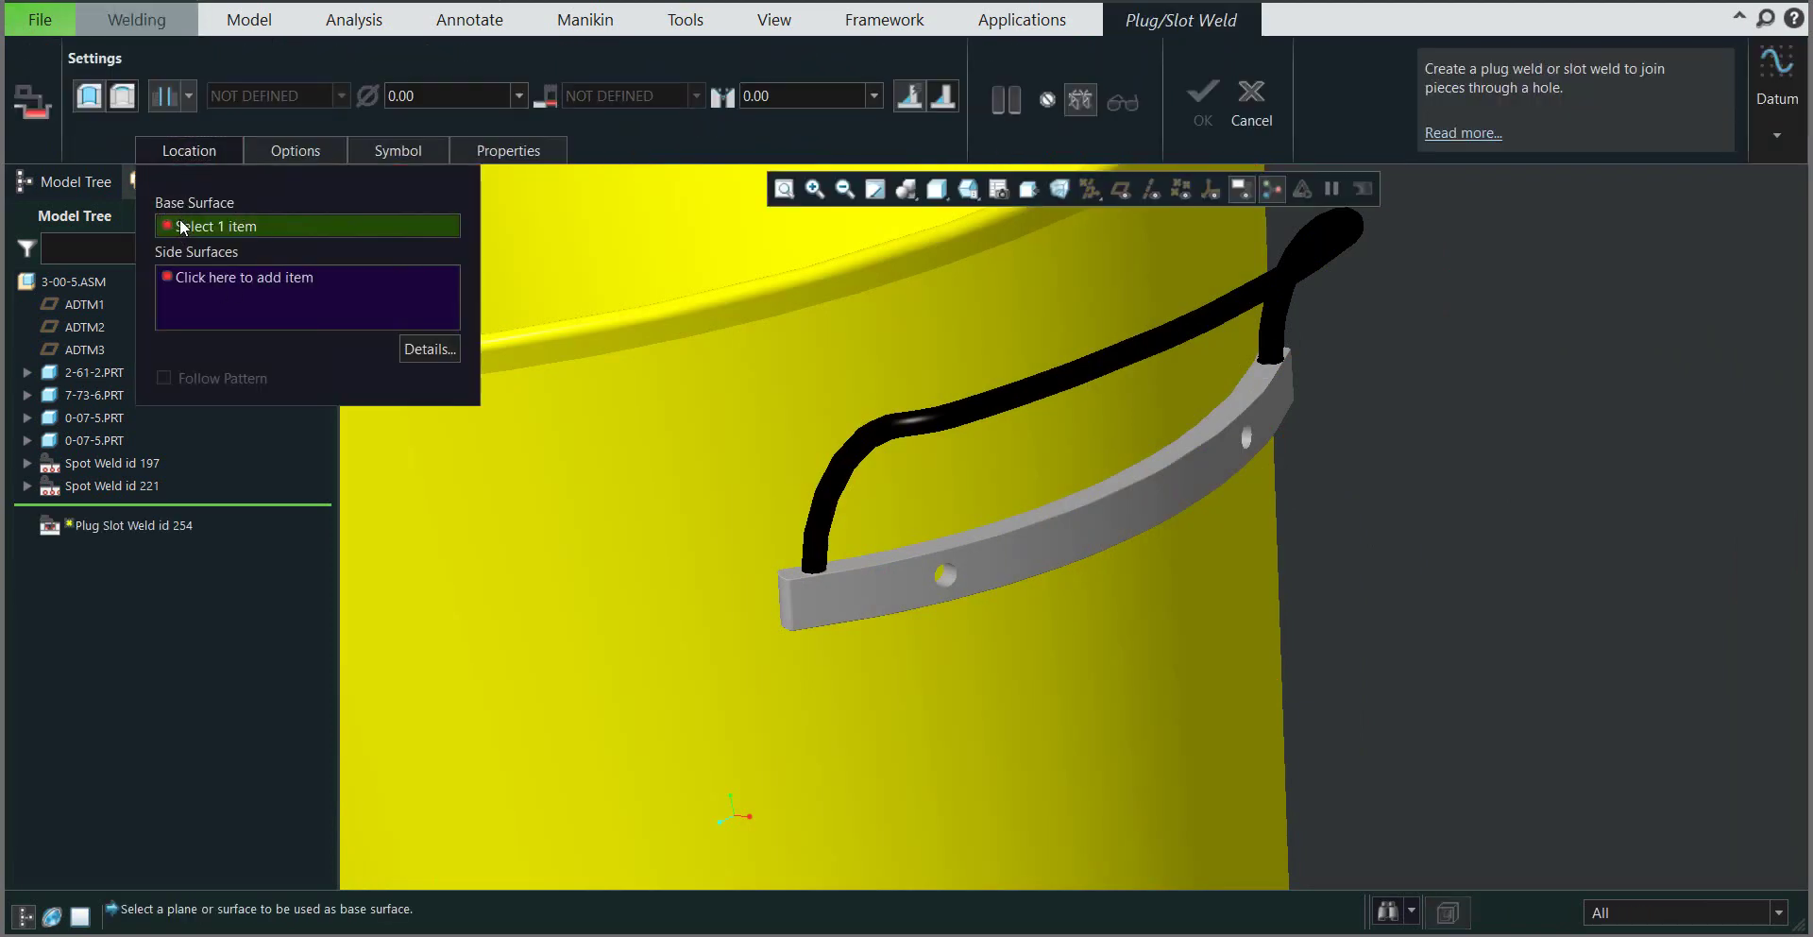
{"action": "left_click", "coordinate": [1122, 189]}
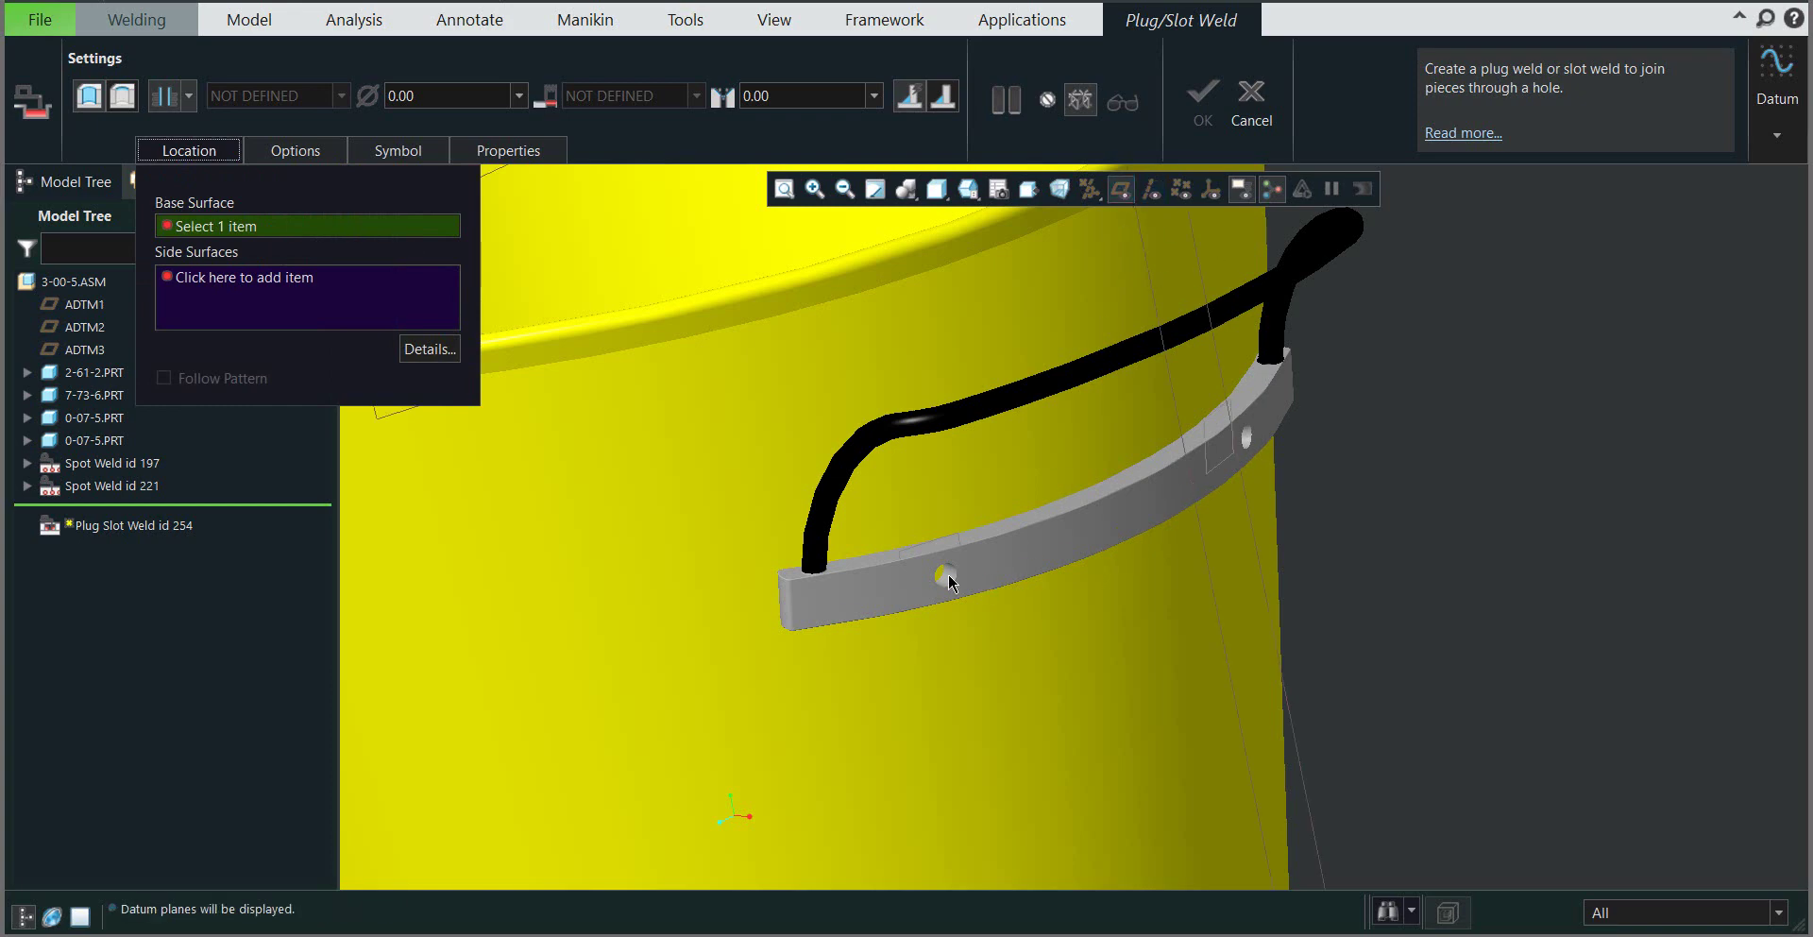
{"action": "scroll", "coordinate": [938, 573], "scroll_direction": "up", "scroll_amount": 3}
{"action": "left_click", "coordinate": [961, 511]}
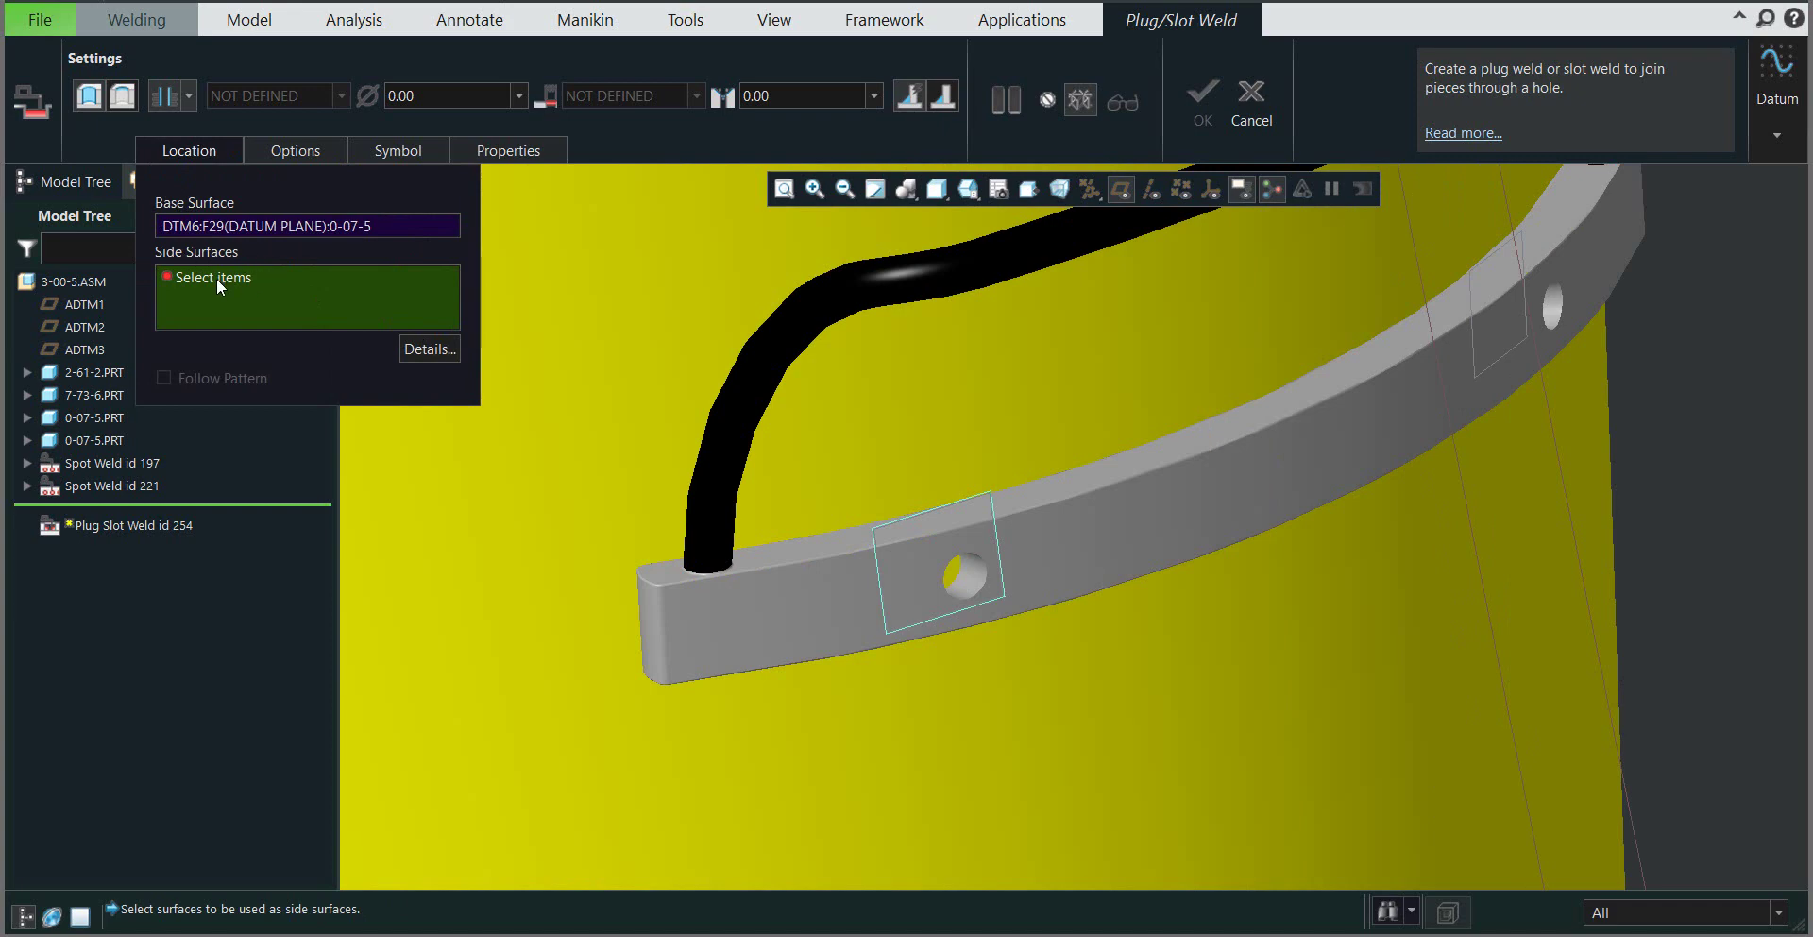
Step: Set the bracket hole's inner wall as the plug weld's side surface
{"action": "scroll", "coordinate": [935, 652], "scroll_direction": "down", "scroll_amount": 3}
{"action": "left_click", "coordinate": [954, 574]}
{"action": "scroll", "coordinate": [952, 574], "scroll_direction": "down", "scroll_amount": 2}
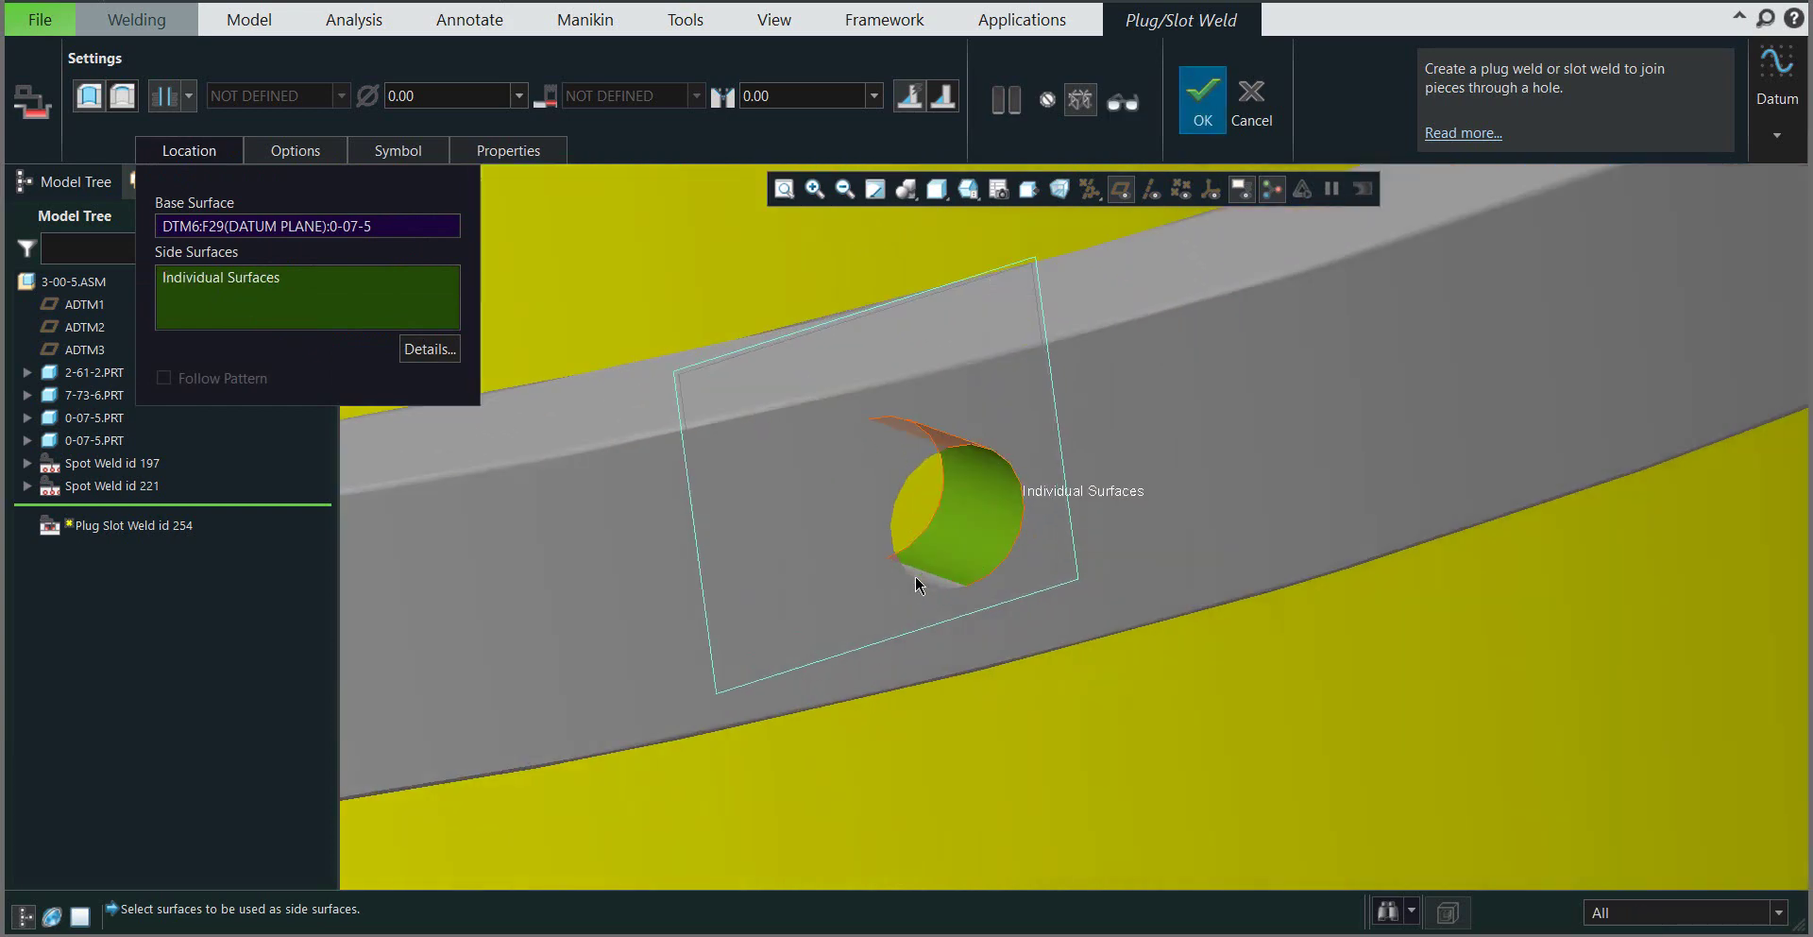
{"action": "scroll", "coordinate": [925, 579], "scroll_direction": "down", "scroll_amount": 2}
{"action": "scroll", "coordinate": [931, 583], "scroll_direction": "down", "scroll_amount": 2}
{"action": "scroll", "coordinate": [930, 584], "scroll_direction": "up", "scroll_amount": 5}
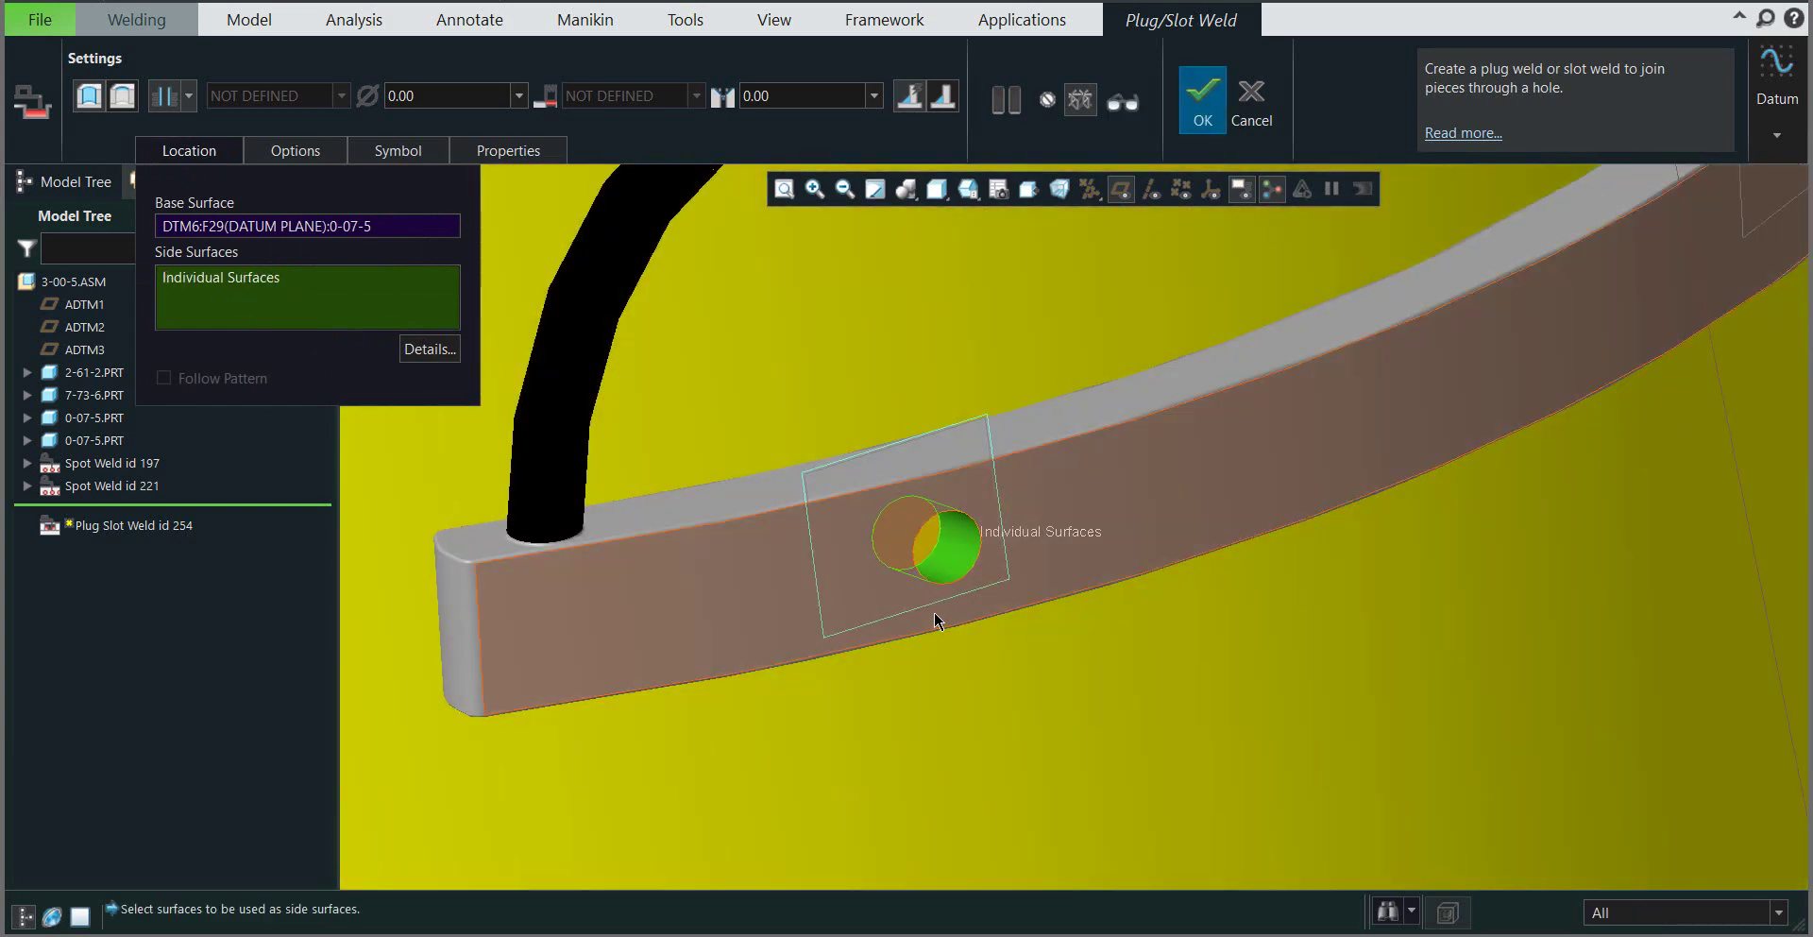
{"action": "scroll", "coordinate": [938, 616], "scroll_direction": "up", "scroll_amount": 2}
{"action": "scroll", "coordinate": [938, 619], "scroll_direction": "up", "scroll_amount": 1}
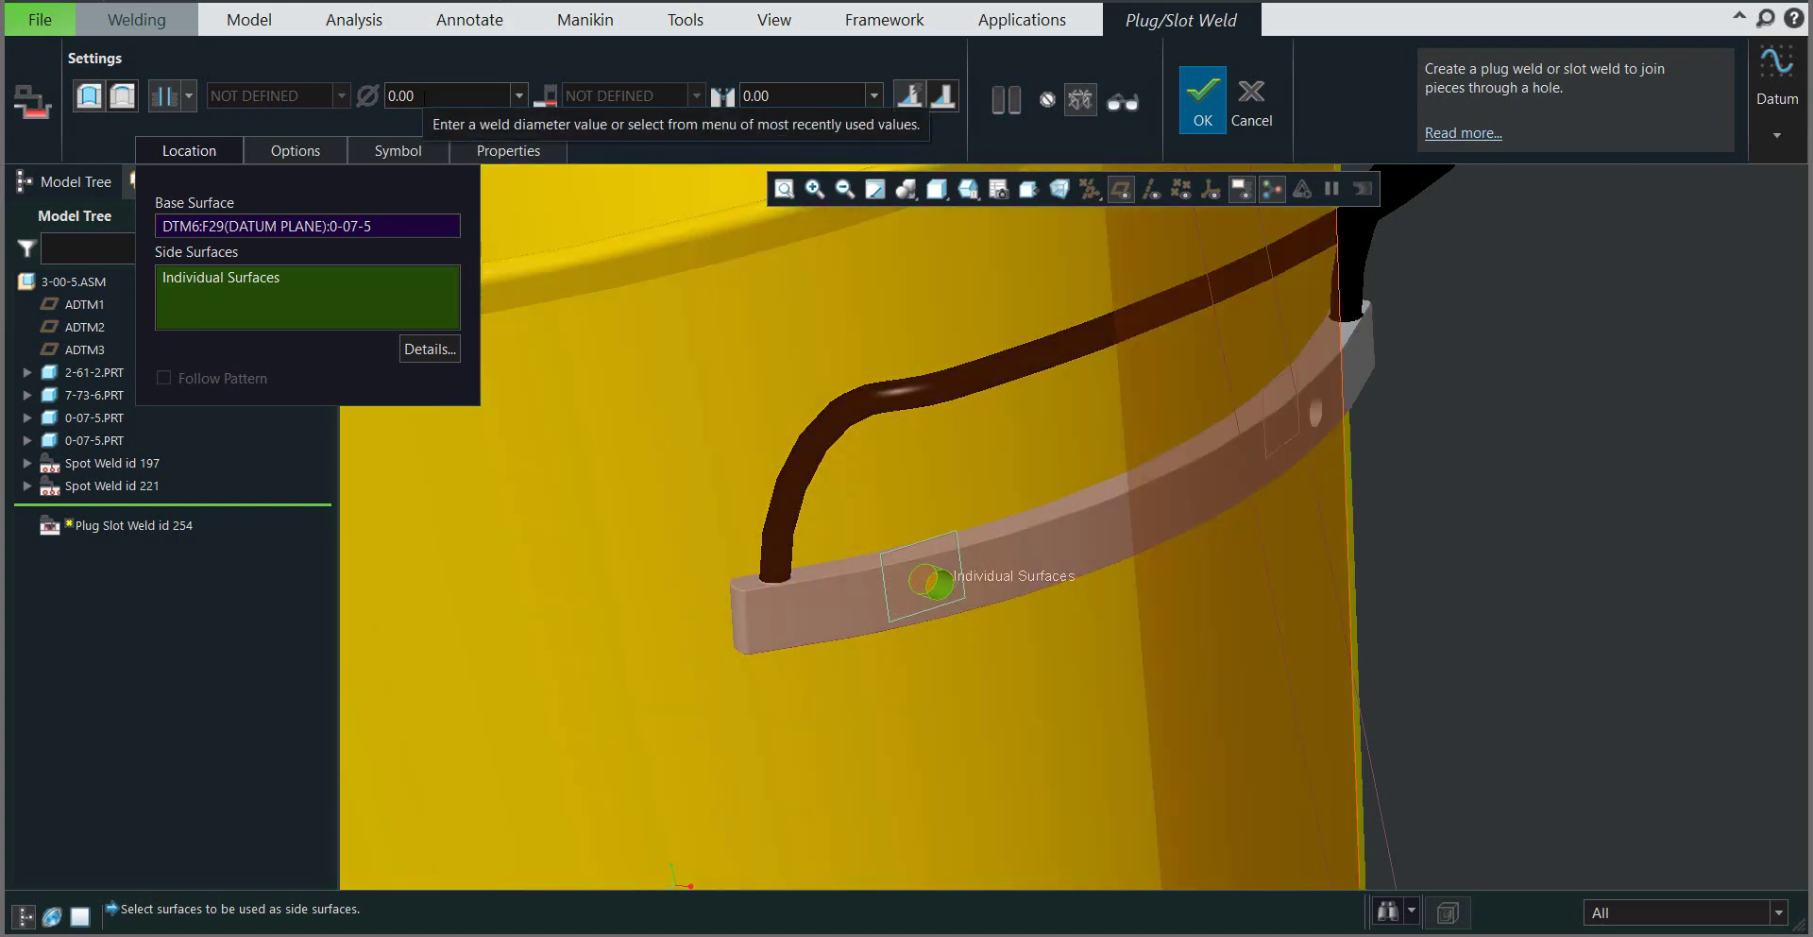
Step: Measure the bracket hole diameter as 0.45 in and copy that value for the plug weld
{"action": "left_click", "coordinate": [354, 21]}
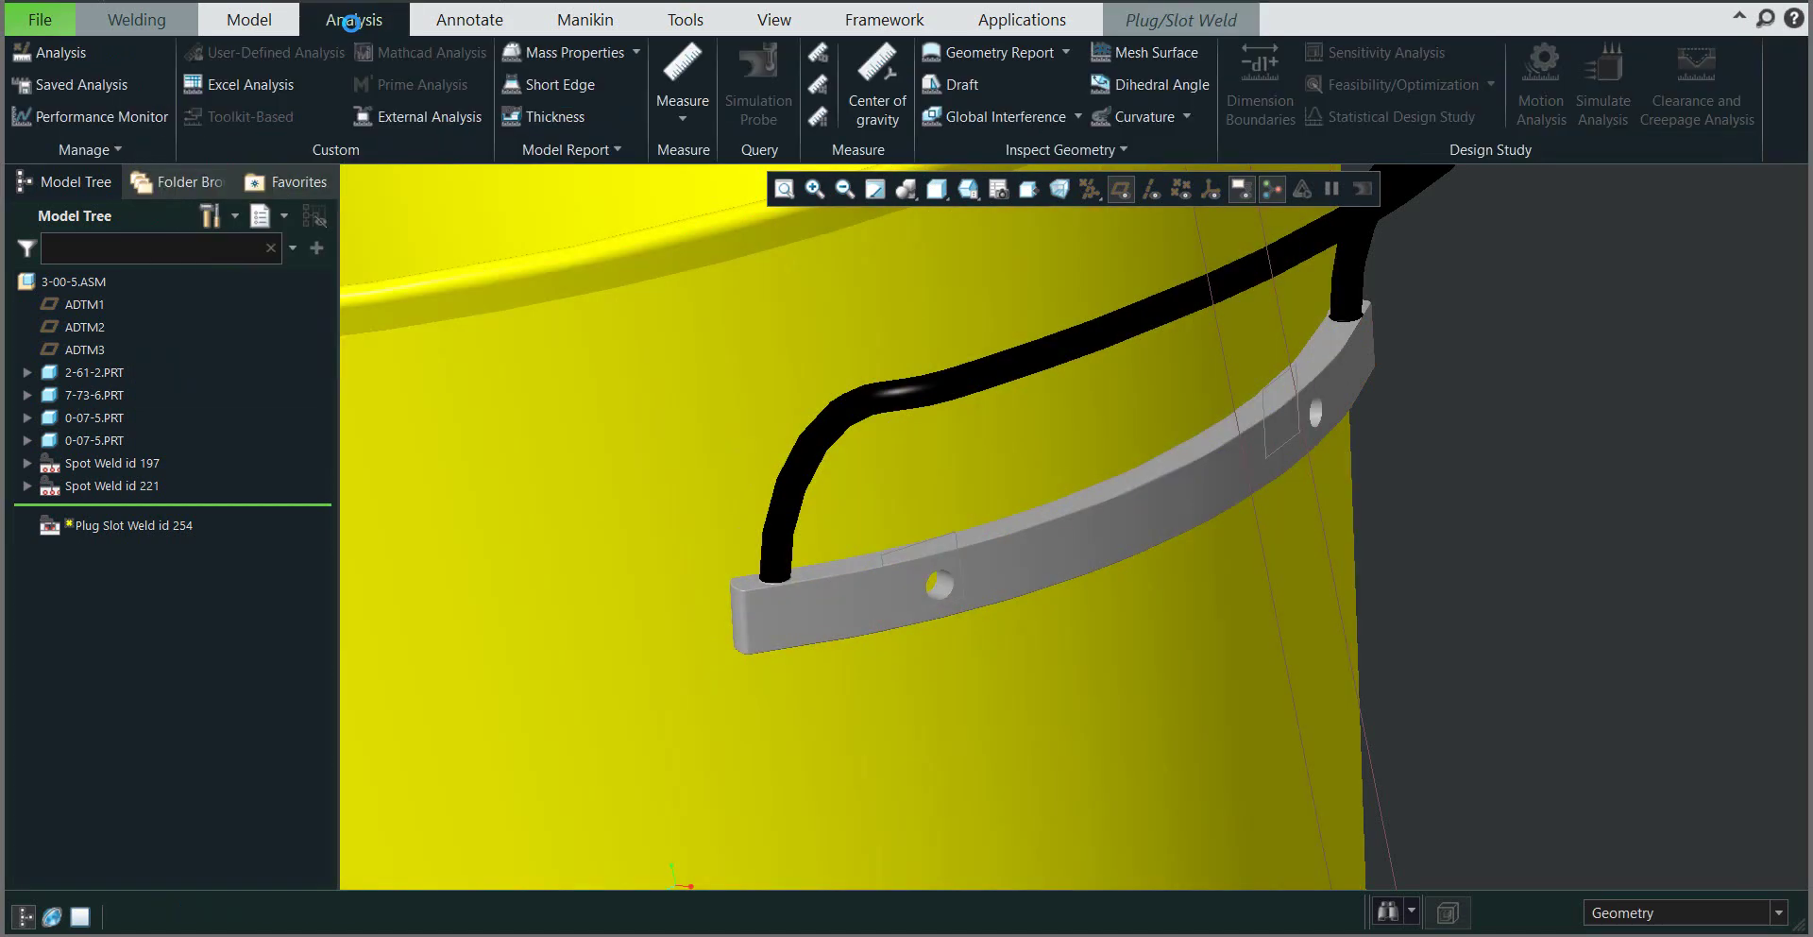
{"action": "left_click", "coordinate": [679, 121]}
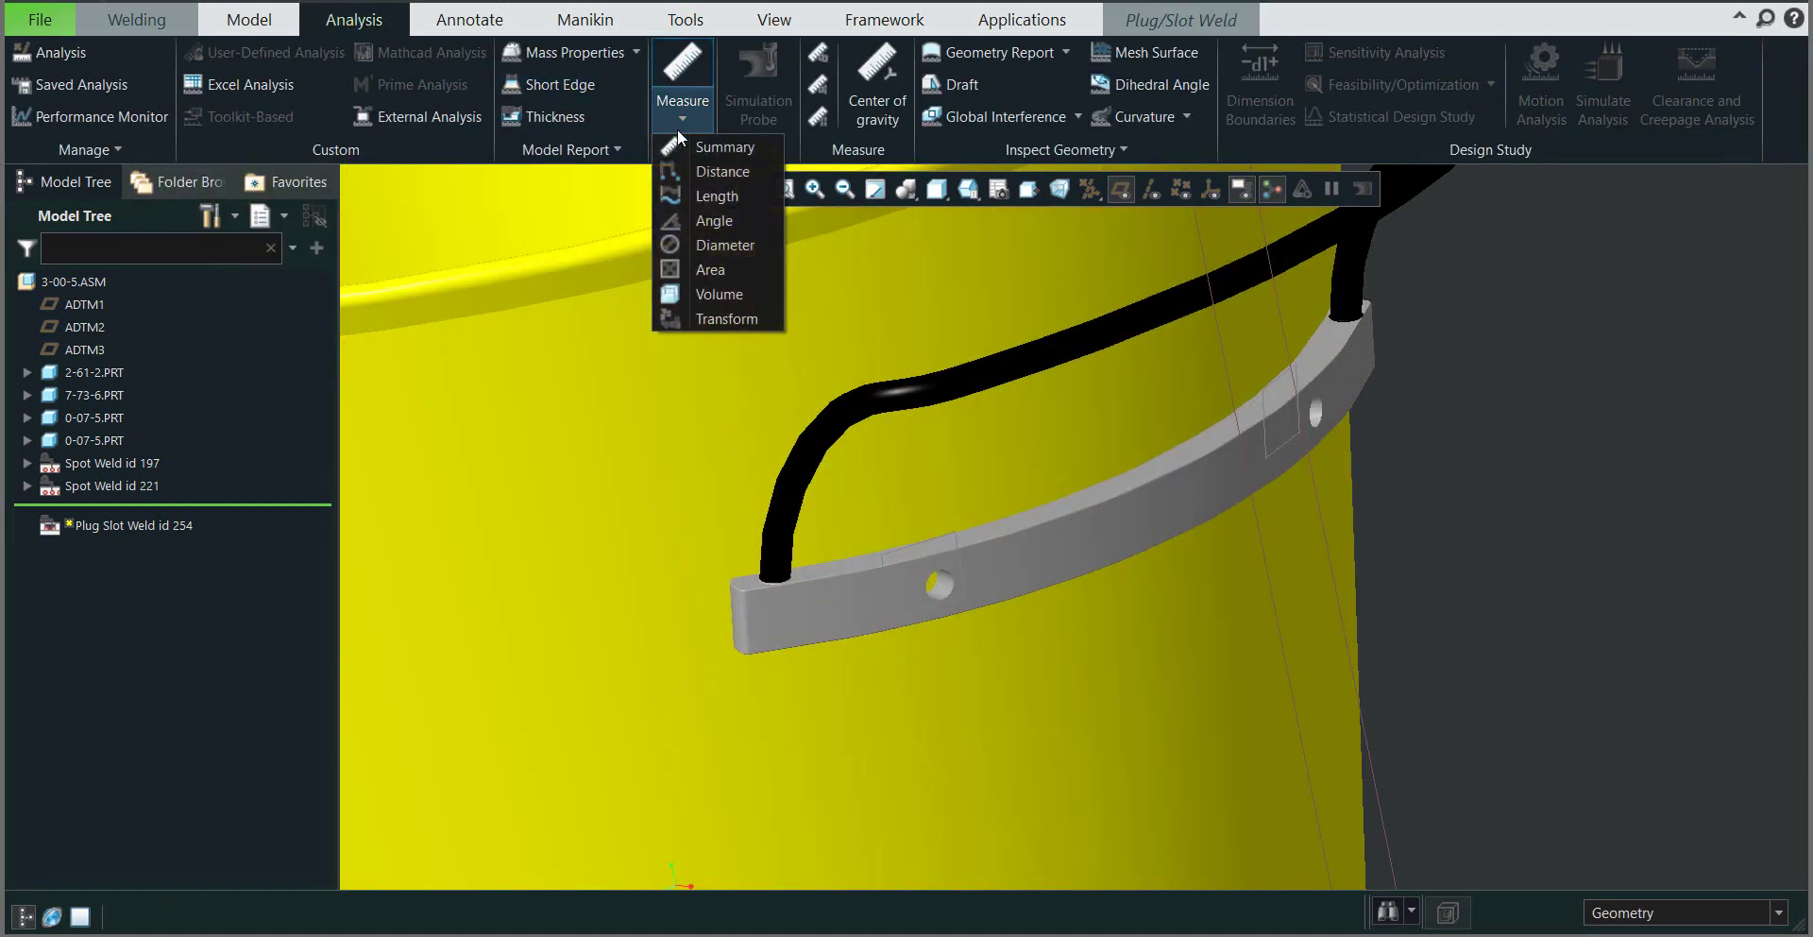
{"action": "left_click", "coordinate": [708, 248]}
{"action": "scroll", "coordinate": [987, 642], "scroll_direction": "up", "scroll_amount": 3}
{"action": "scroll", "coordinate": [1001, 652], "scroll_direction": "up", "scroll_amount": 1}
{"action": "left_click", "coordinate": [1000, 652]}
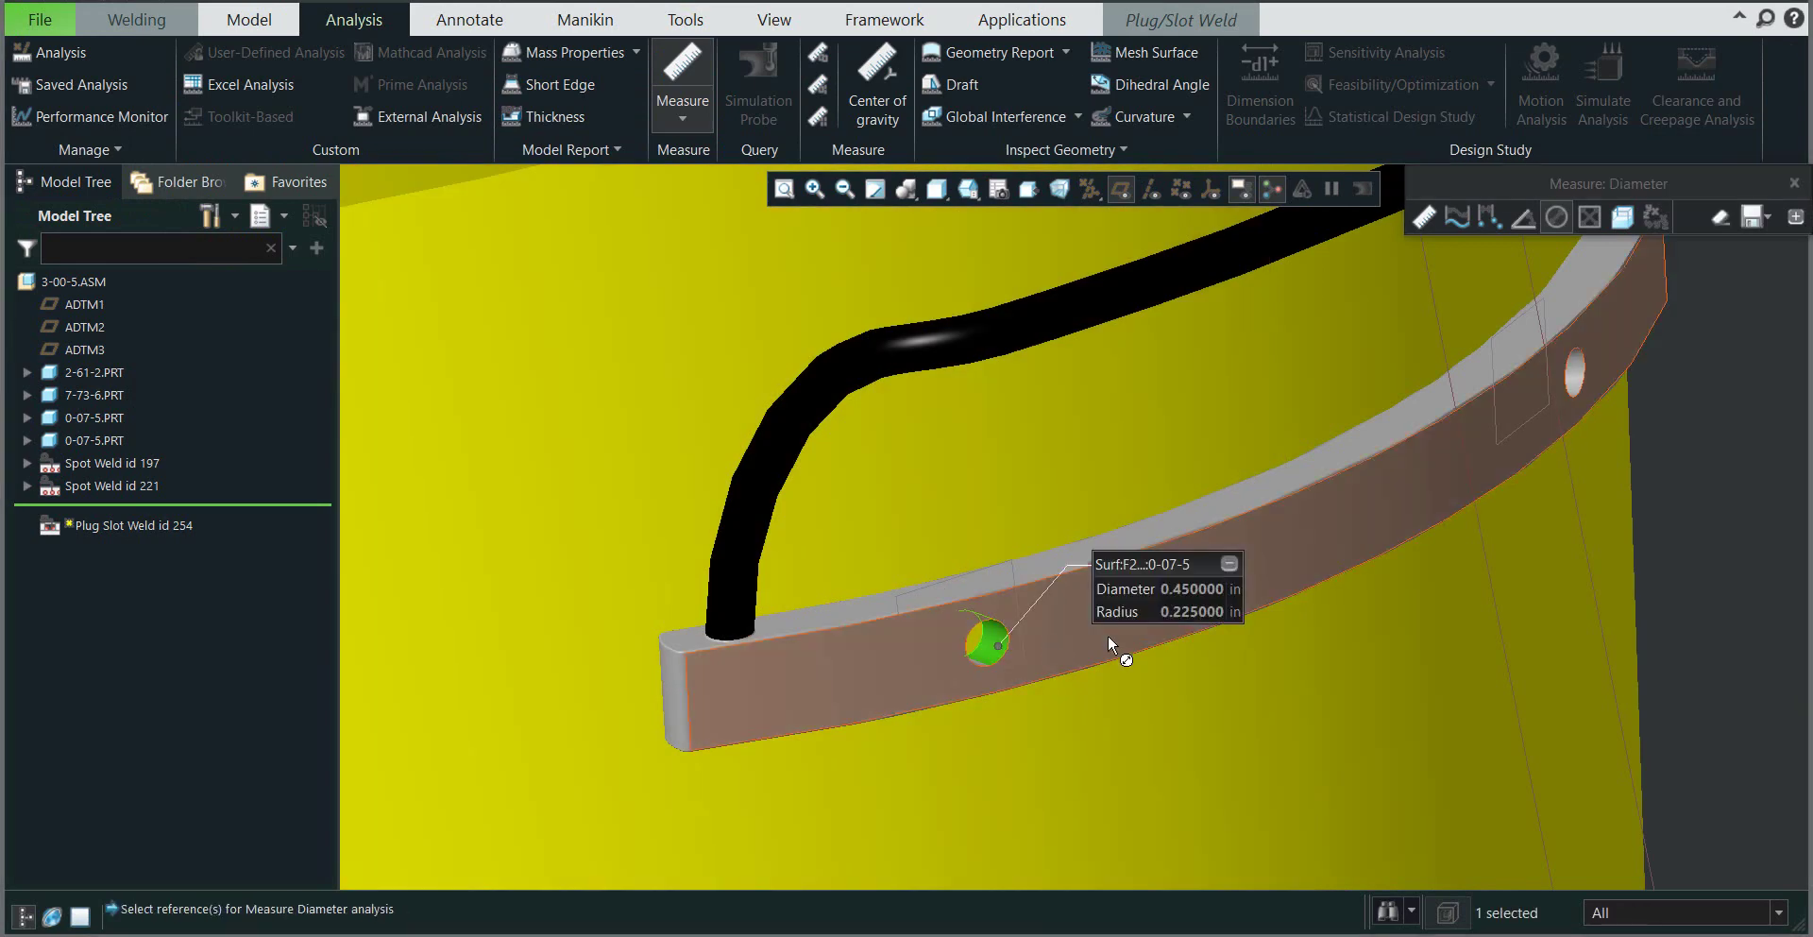
{"action": "right_click", "coordinate": [1204, 591]}
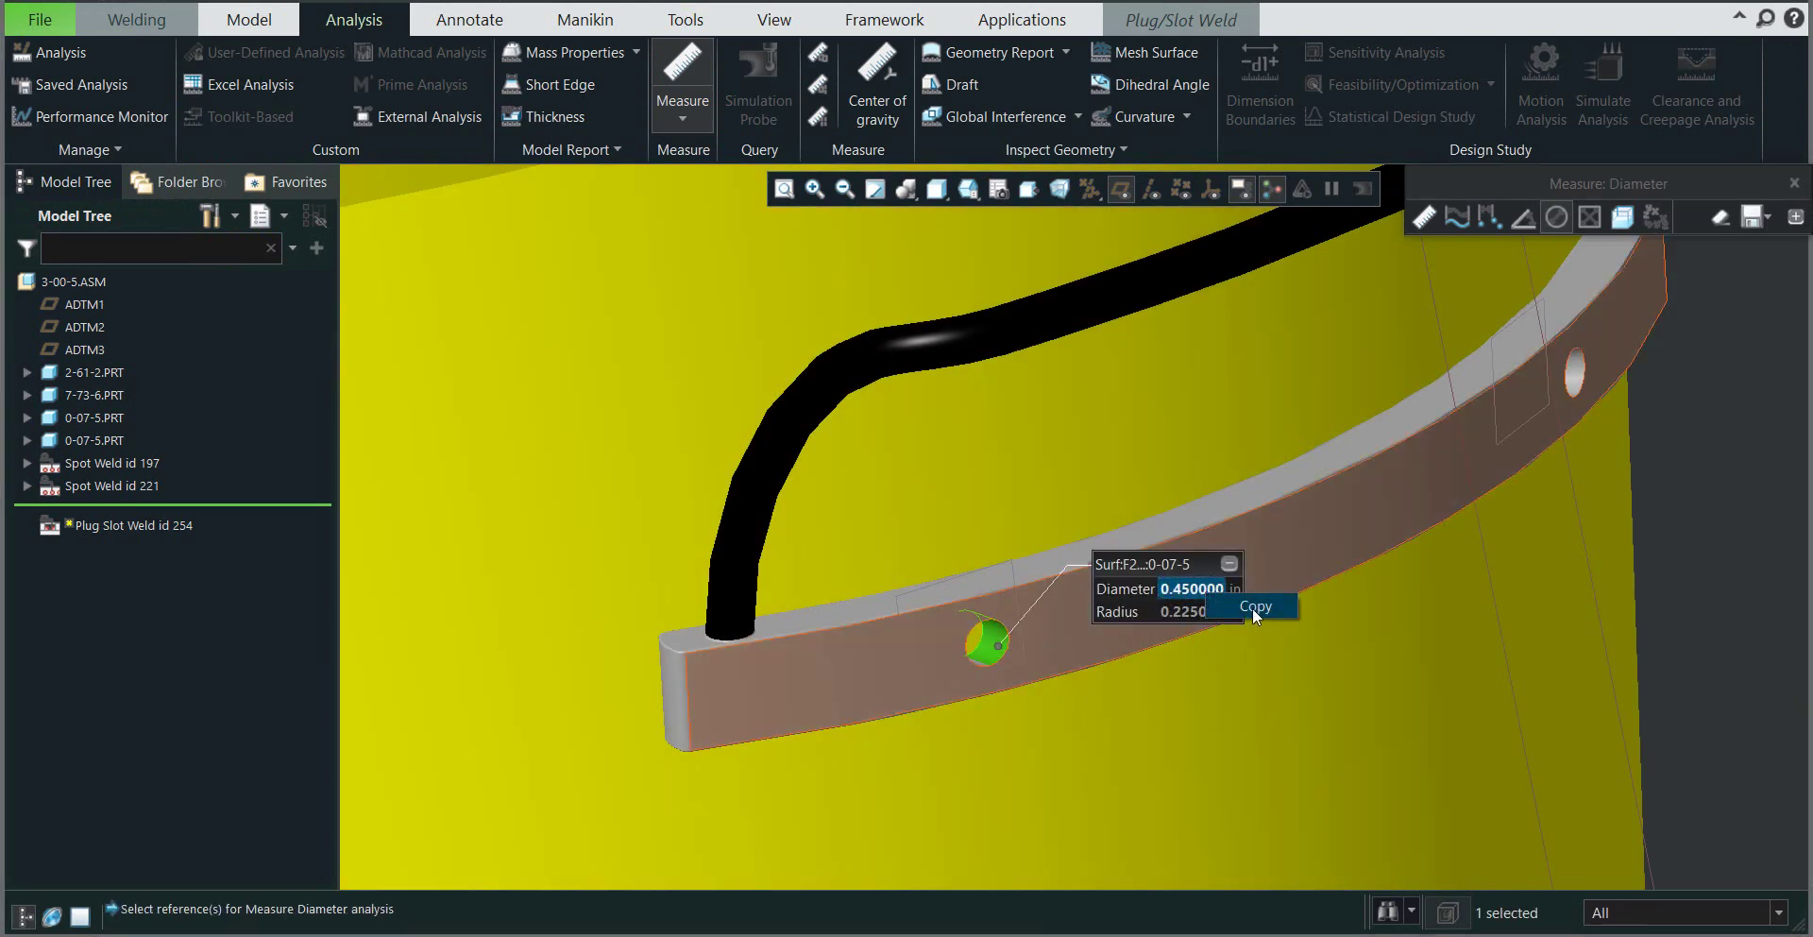
{"action": "left_click", "coordinate": [1252, 608]}
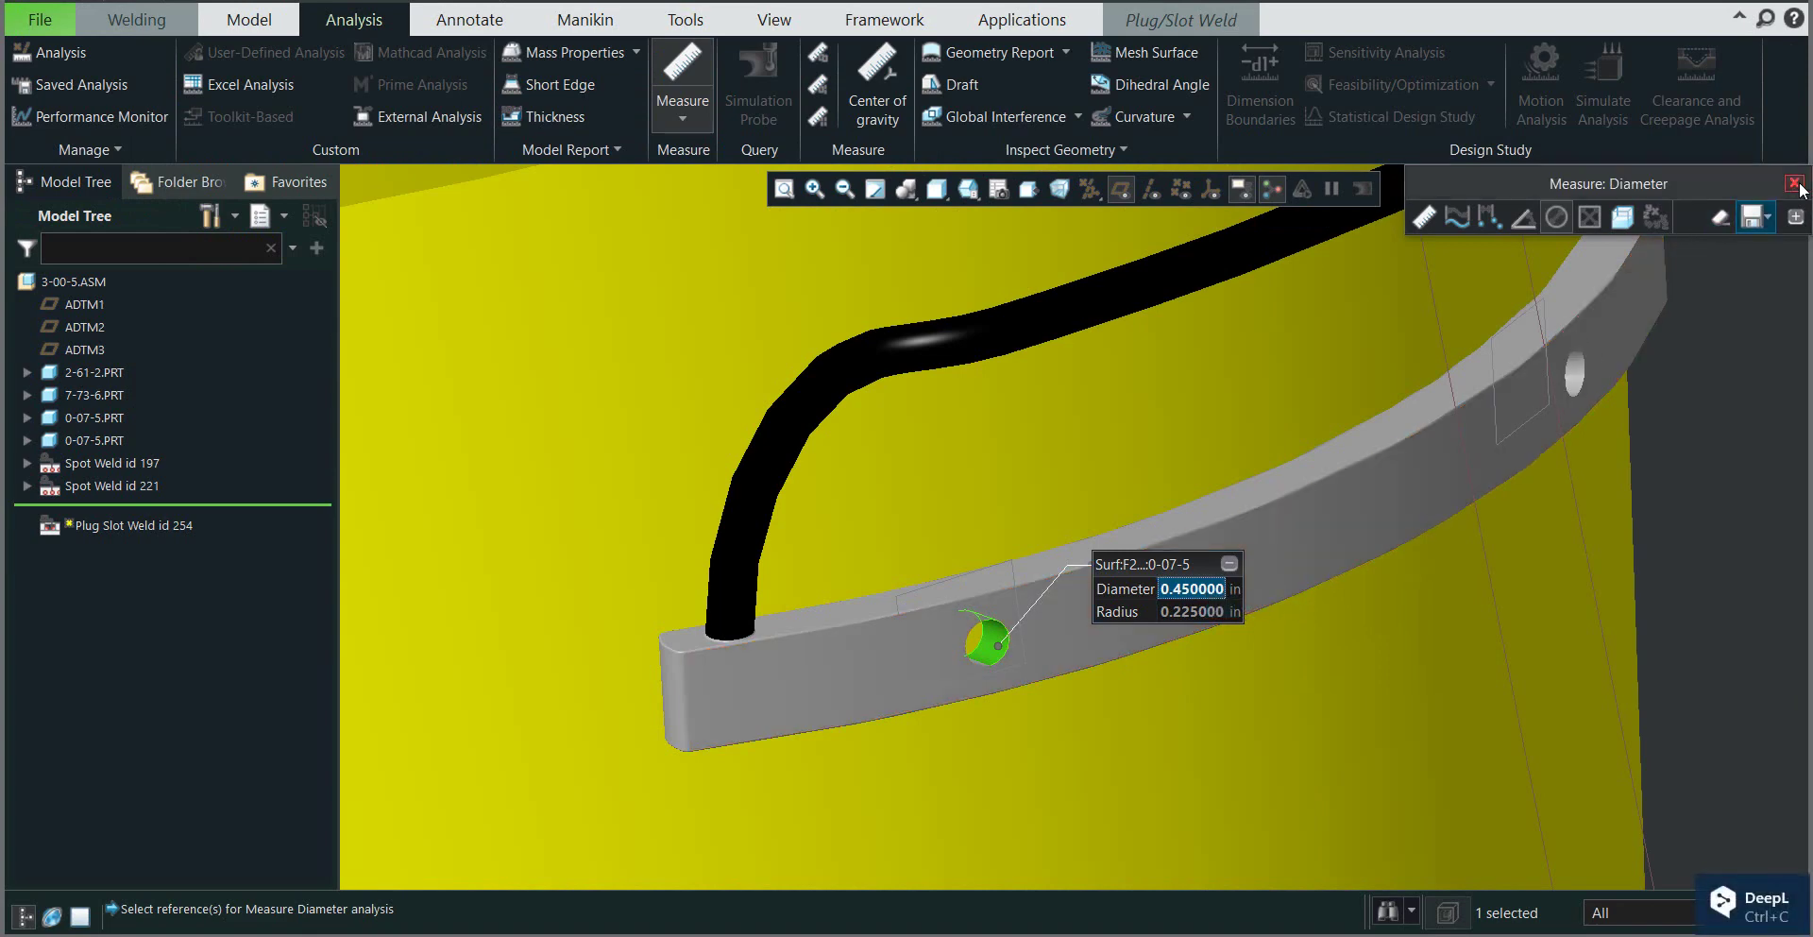
{"action": "key", "text": "Escape"}
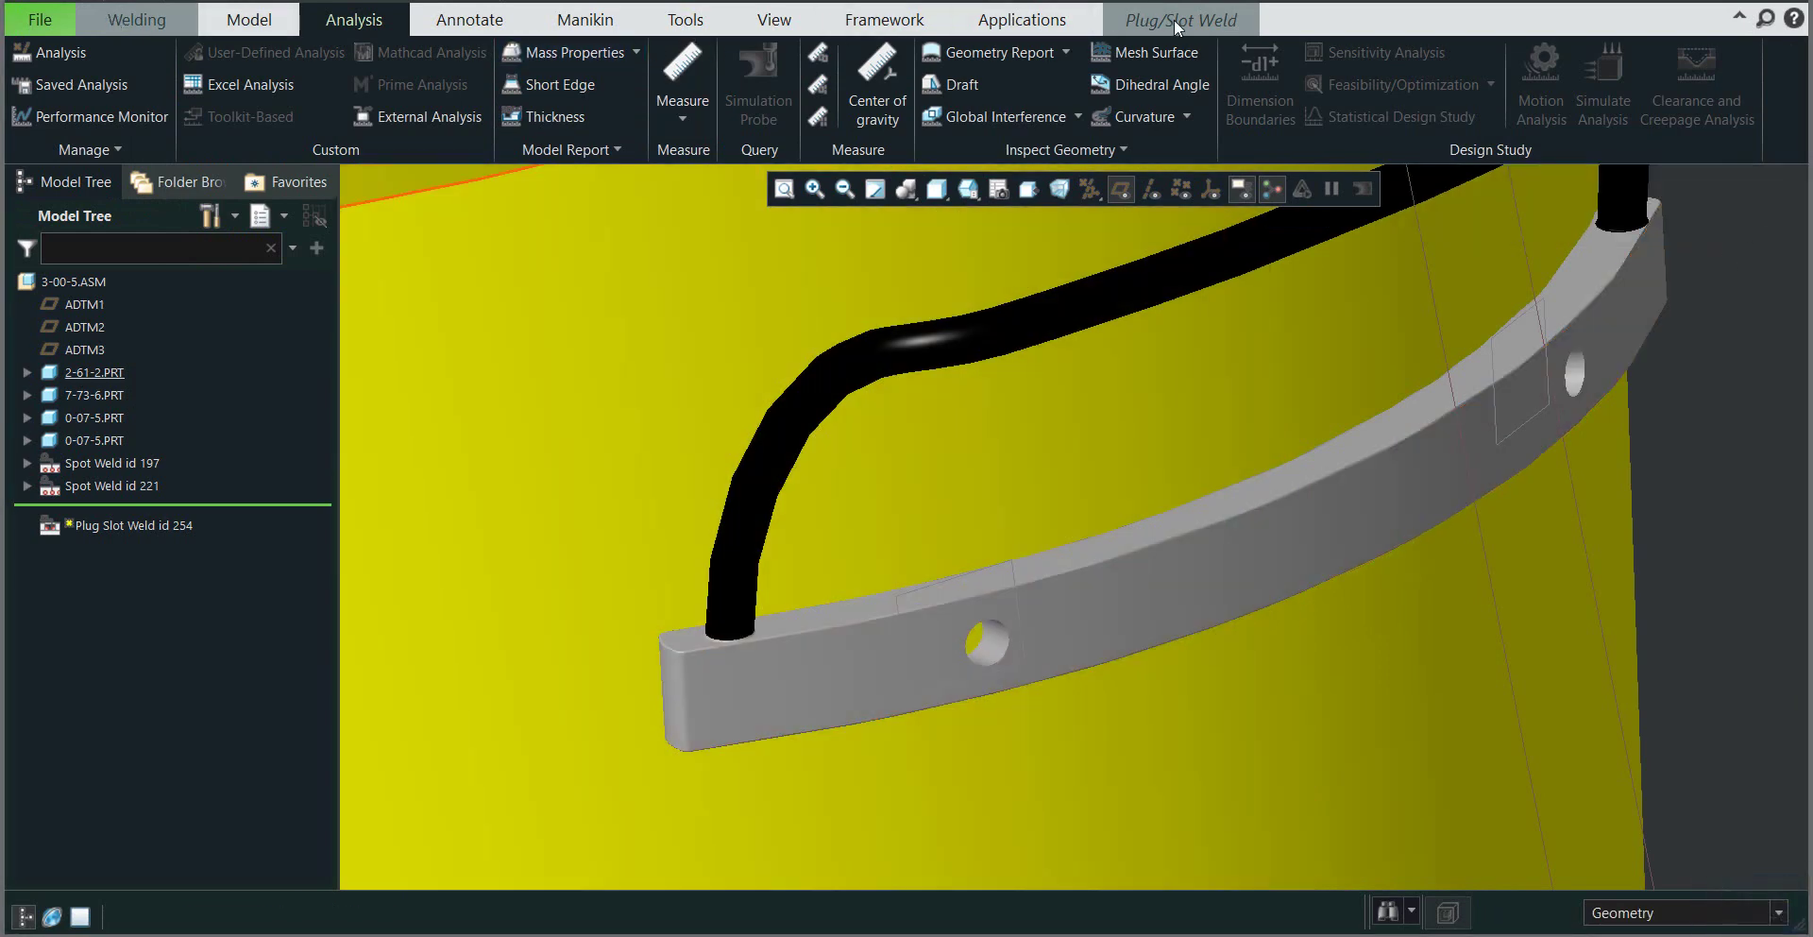
{"action": "left_click", "coordinate": [1175, 19]}
Step: Paste 0.45 as the plug weld diameter and preview its Ø0.45 weld symbol
{"action": "left_click", "coordinate": [444, 95]}
{"action": "type", "text": "0.450000"}
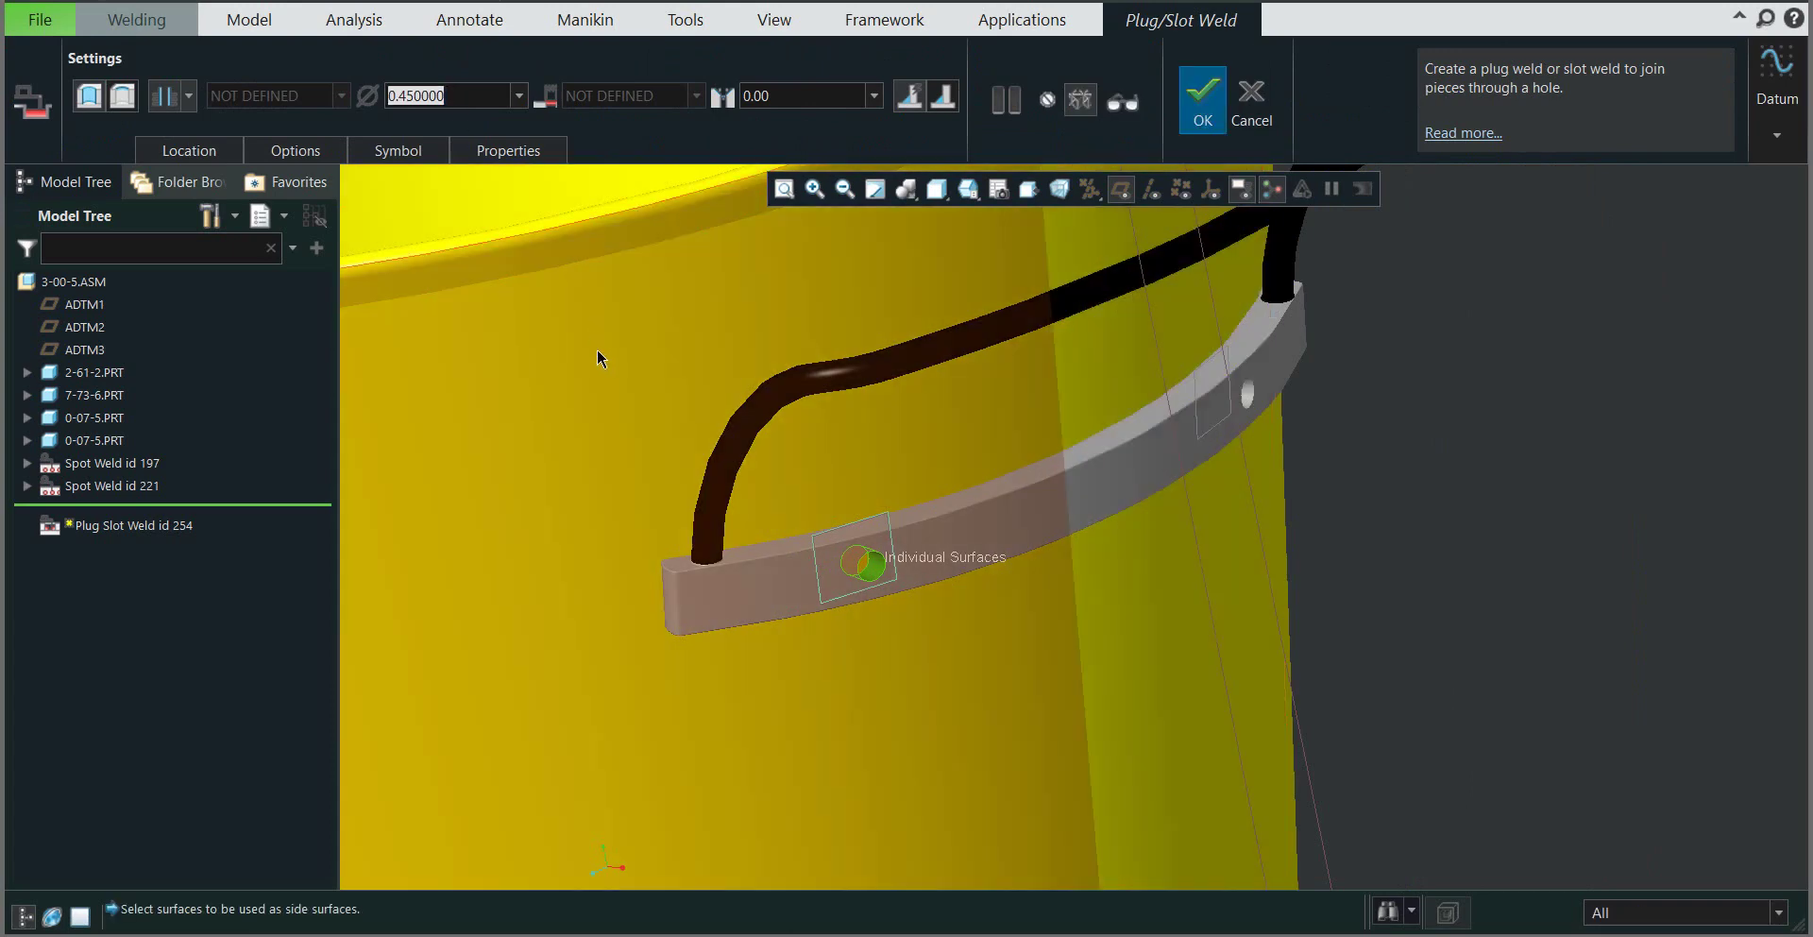
{"action": "middle_click_drag", "start_coordinate": [597, 357], "coordinate": [763, 608]}
{"action": "left_click", "coordinate": [395, 151]}
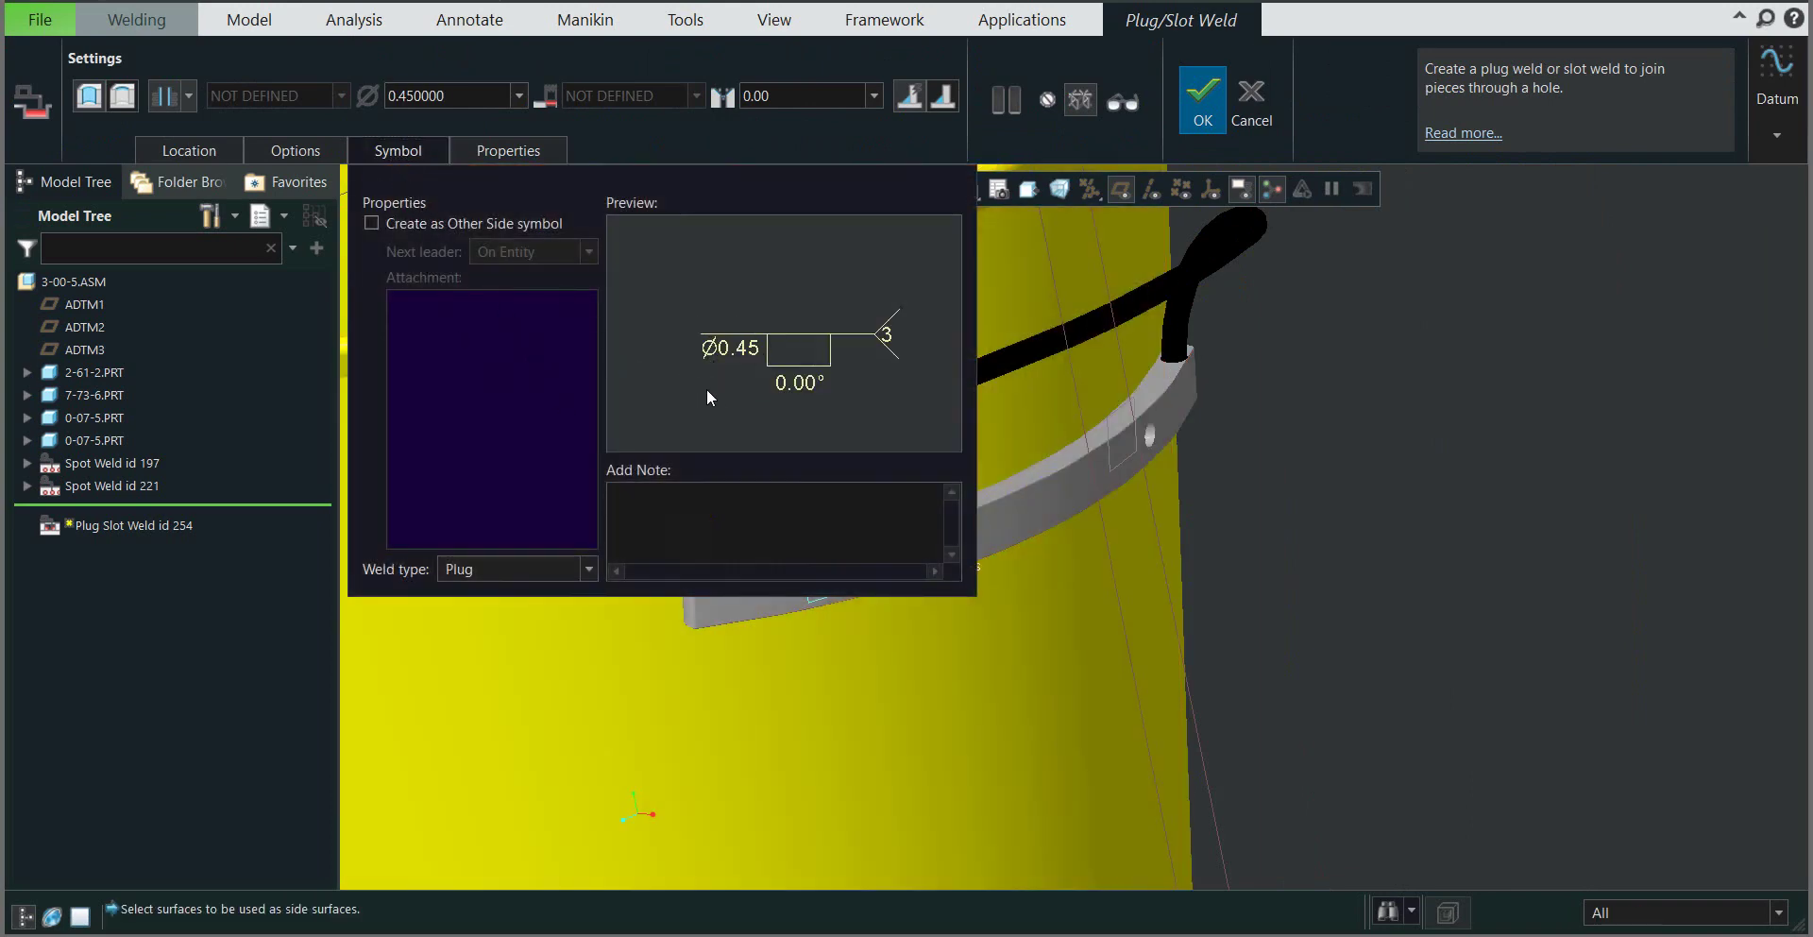
{"action": "scroll", "coordinate": [1087, 566], "scroll_direction": "down", "scroll_amount": 5}
{"action": "scroll", "coordinate": [1086, 567], "scroll_direction": "up", "scroll_amount": 10}
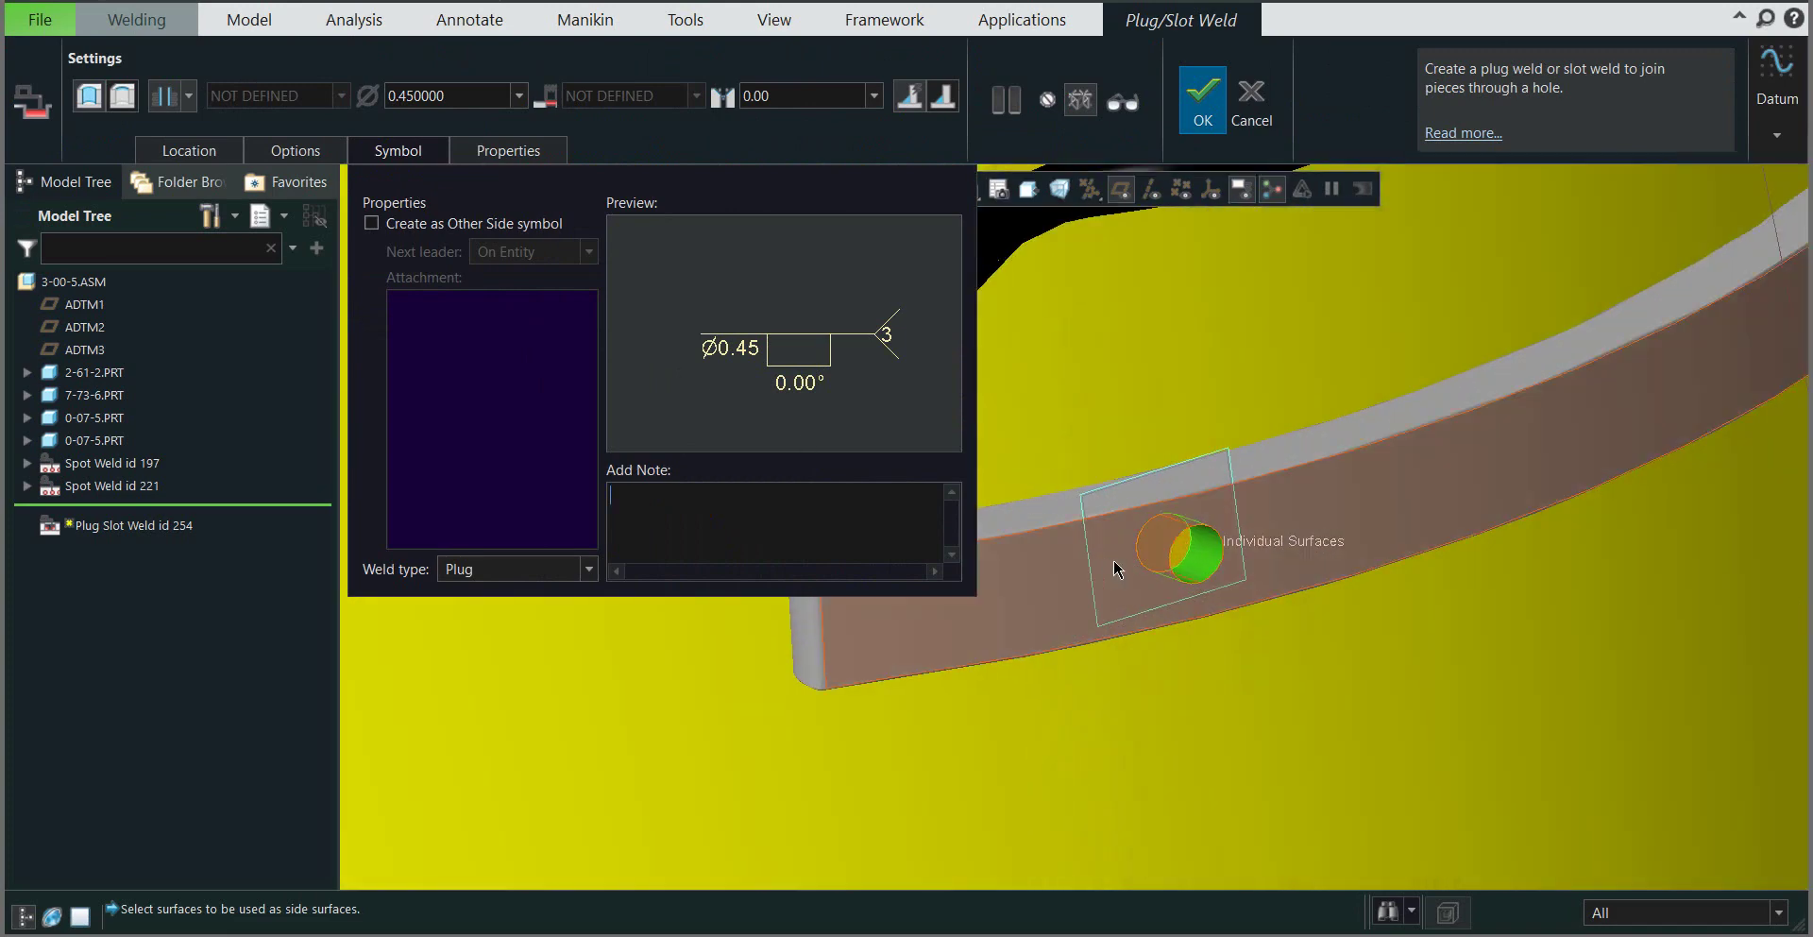
{"action": "middle_click_drag", "start_coordinate": [1126, 560], "coordinate": [1239, 560], "text": "shift"}
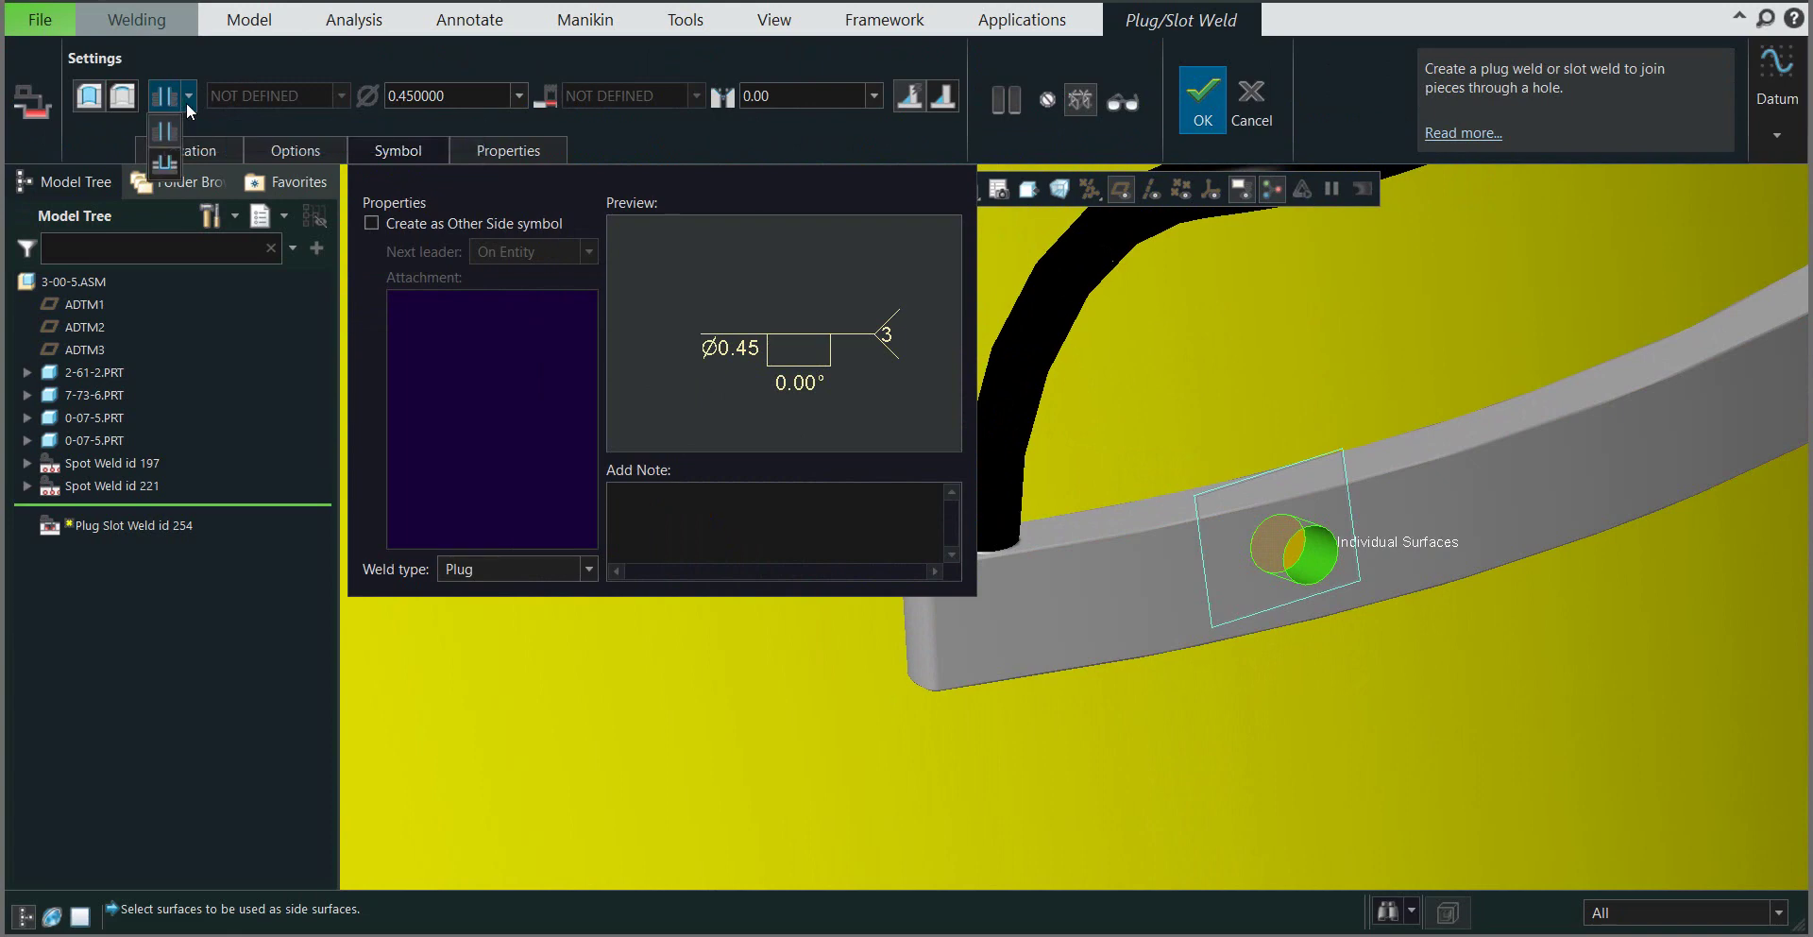
Step: Set the plug weld depth by value to 0.41
{"action": "left_click", "coordinate": [165, 173]}
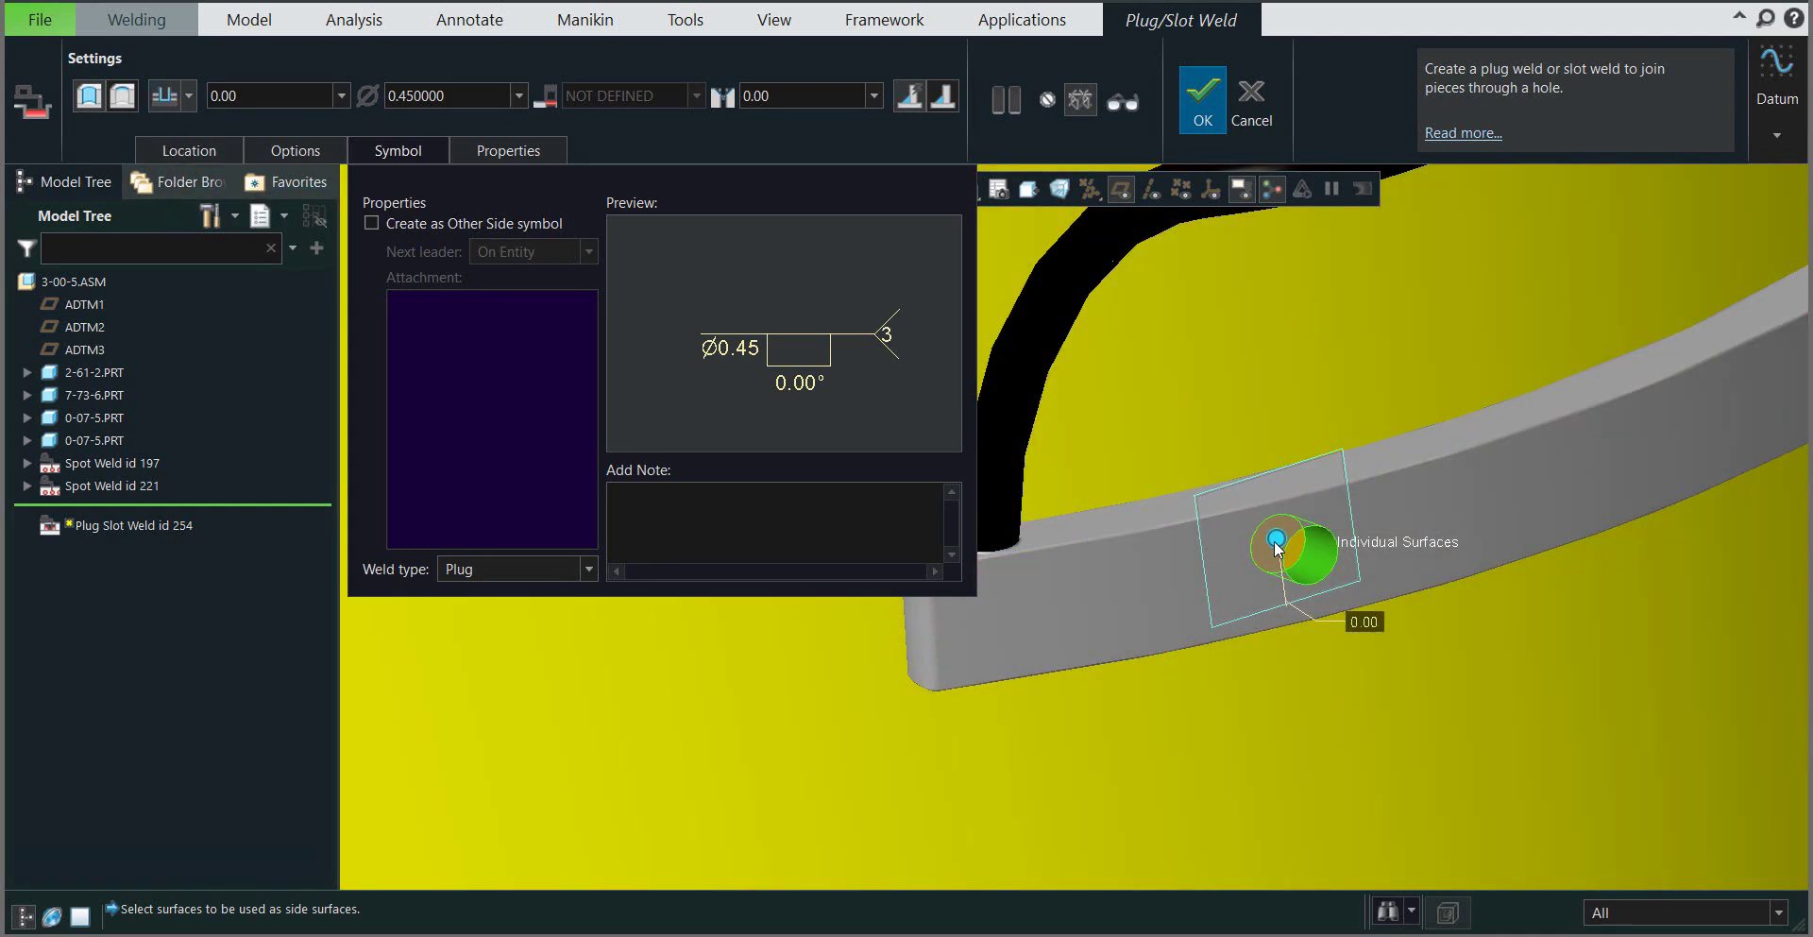
{"action": "left_click_drag", "start_coordinate": [1276, 545], "coordinate": [1311, 552]}
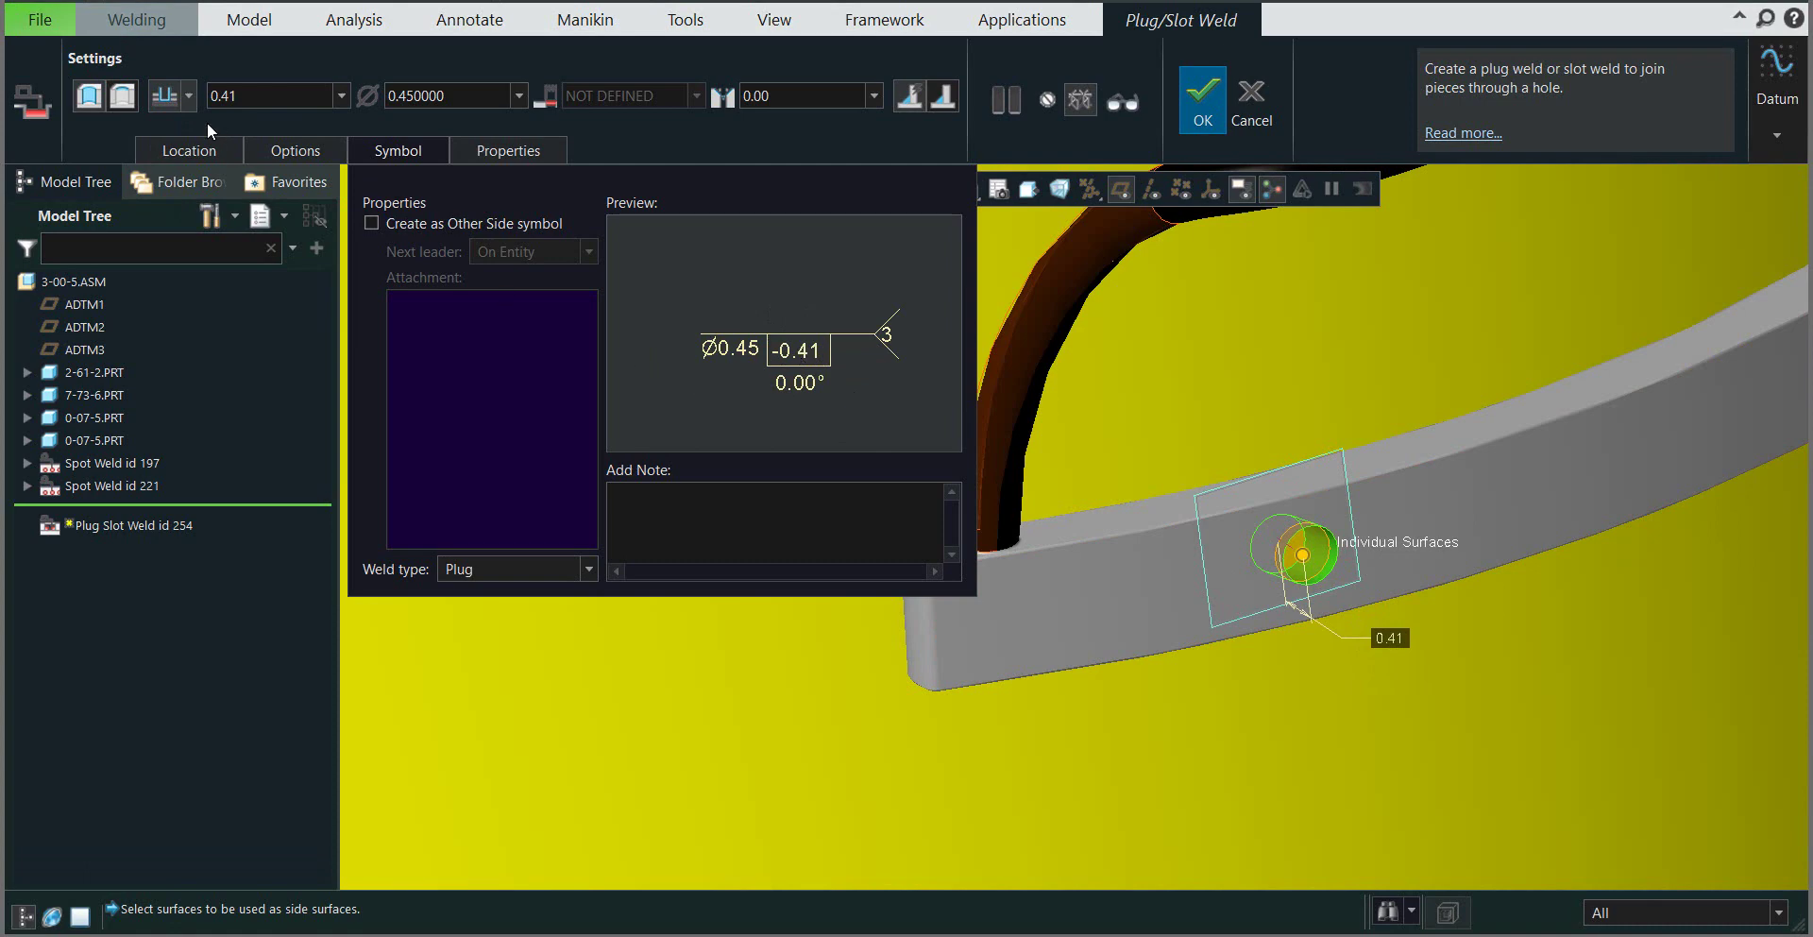
{"action": "left_click", "coordinate": [274, 148]}
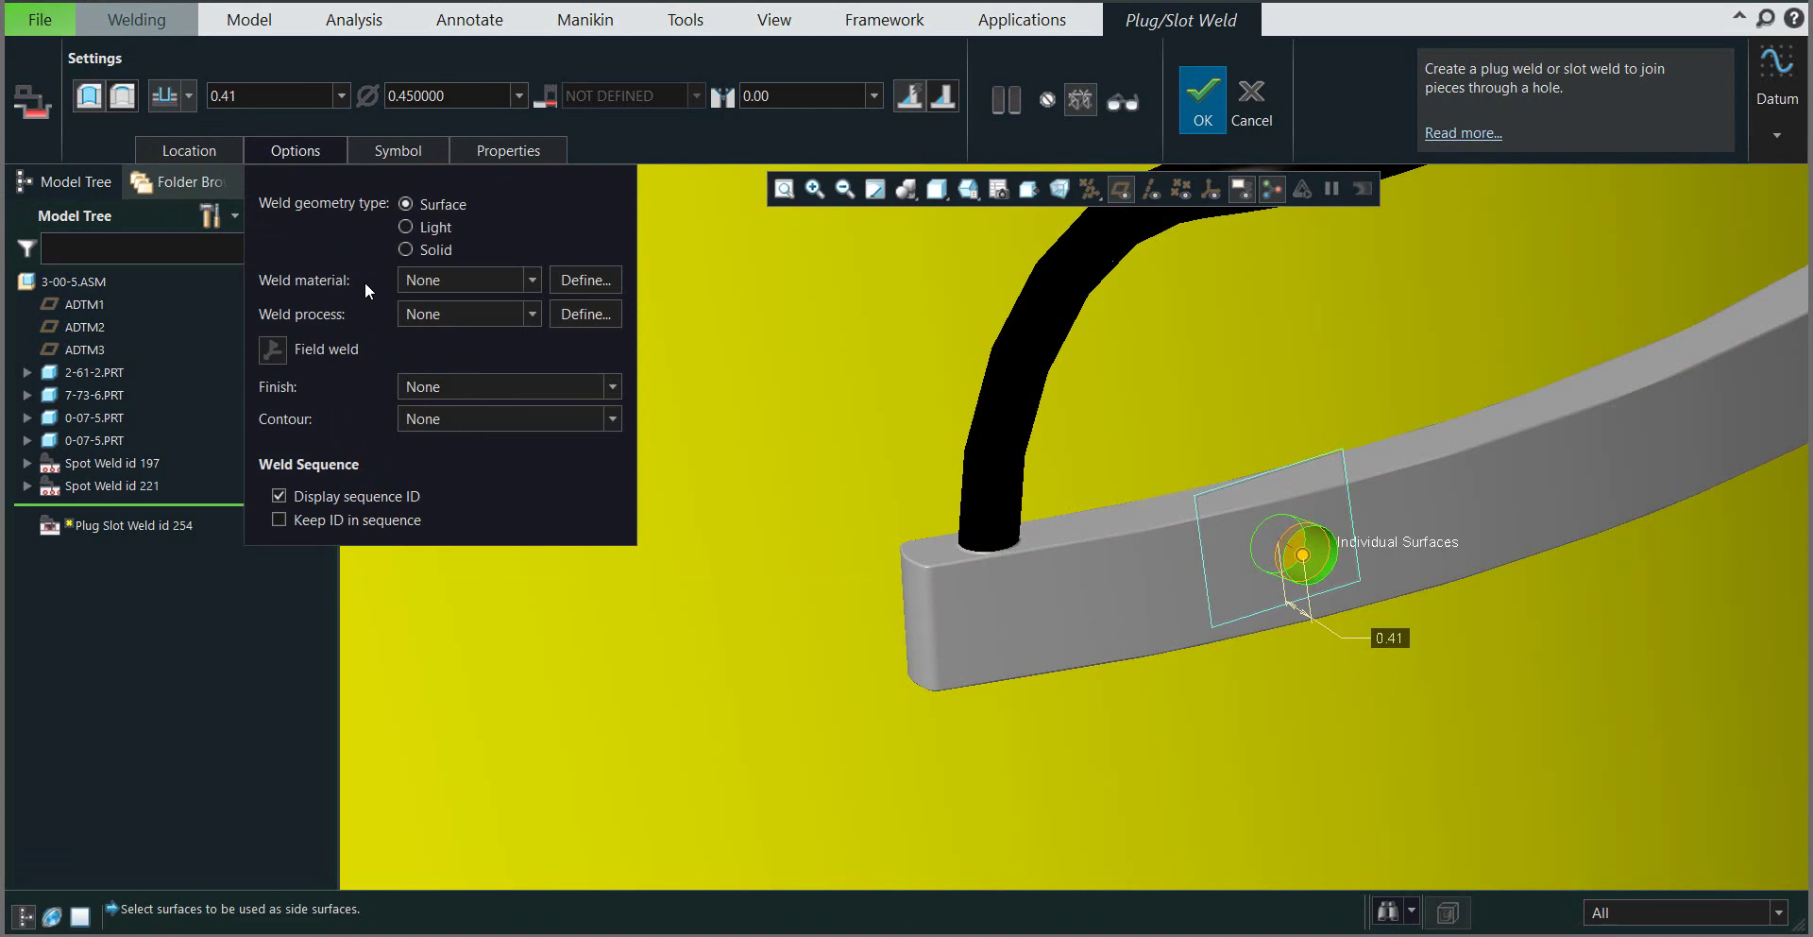
Step: Choose a Convex contour for the plug weld and confirm it with OK
{"action": "left_click", "coordinate": [457, 417]}
{"action": "left_click", "coordinate": [455, 469]}
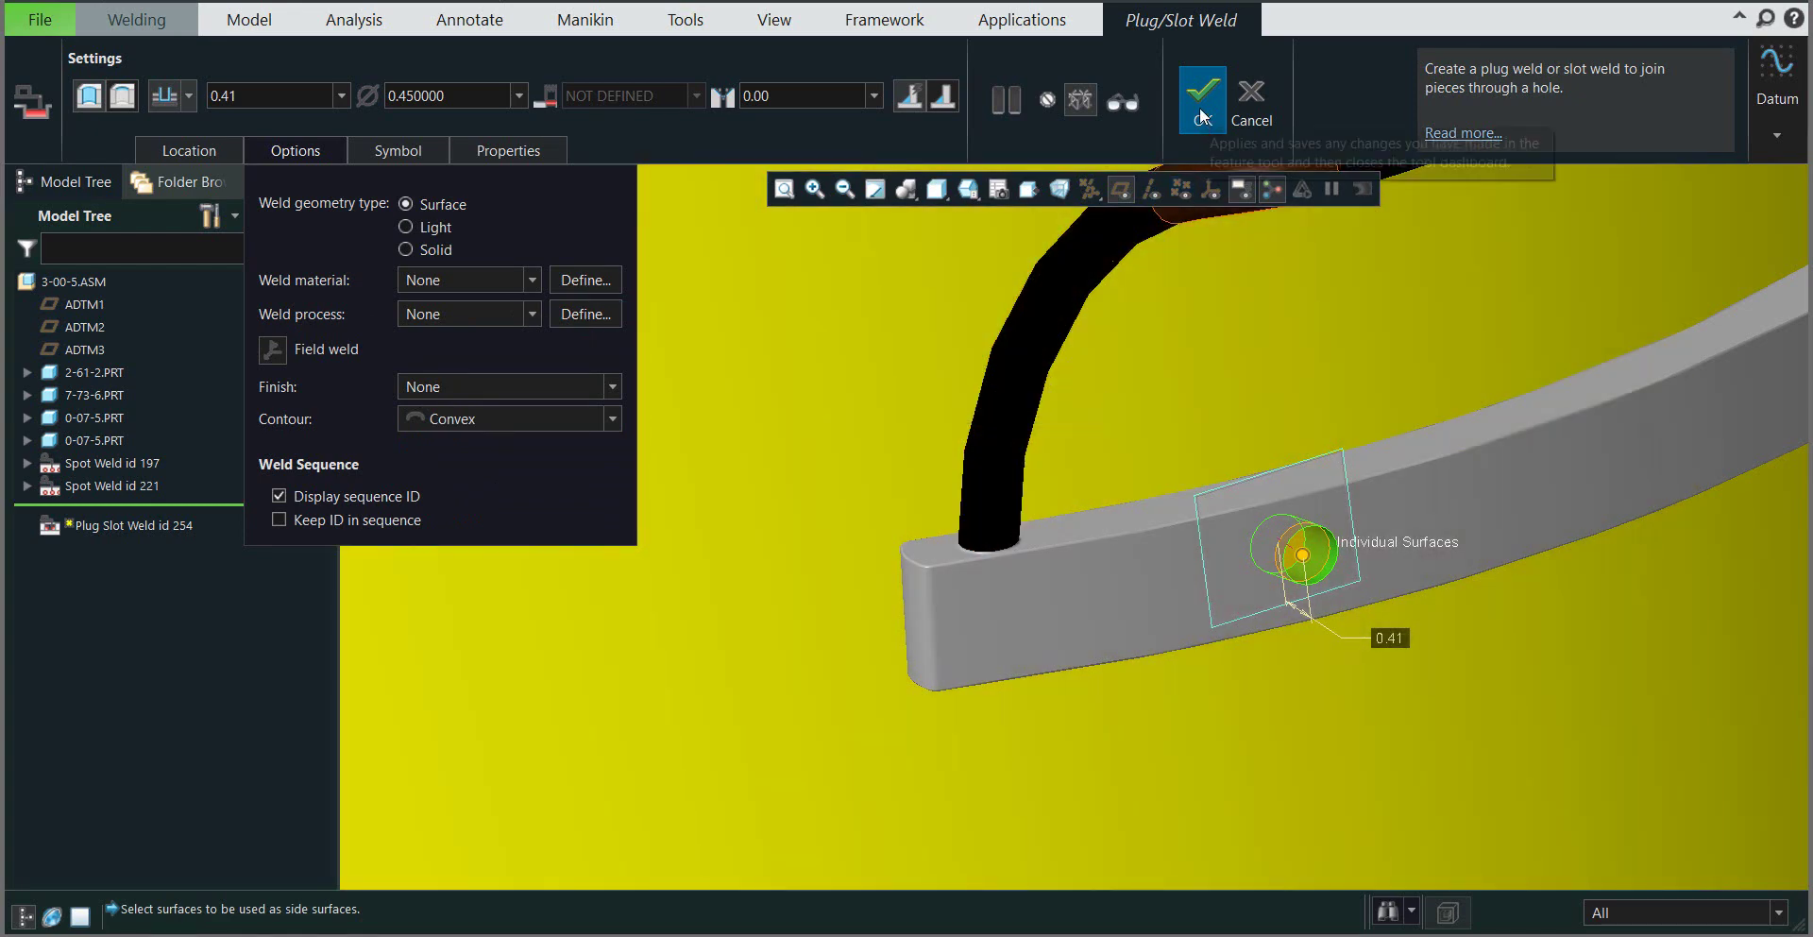
{"action": "left_click", "coordinate": [1201, 115]}
{"action": "scroll", "coordinate": [720, 593], "scroll_direction": "down", "scroll_amount": 5}
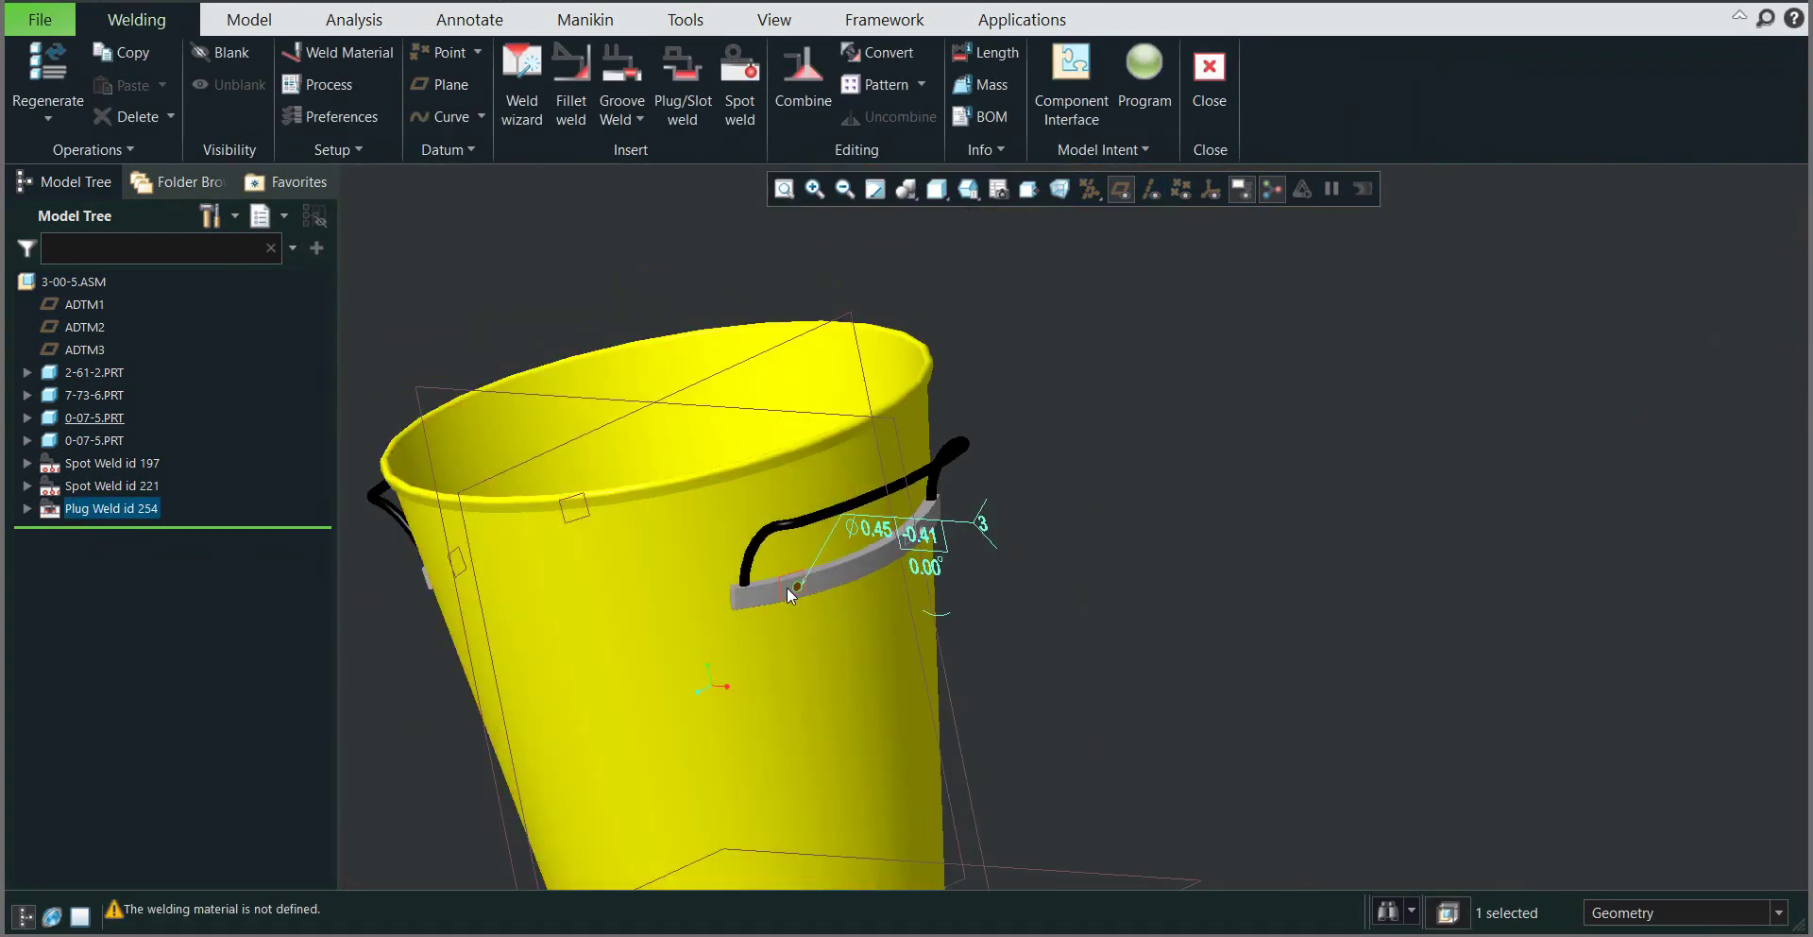
{"action": "middle_click_drag", "start_coordinate": [720, 594], "coordinate": [881, 511]}
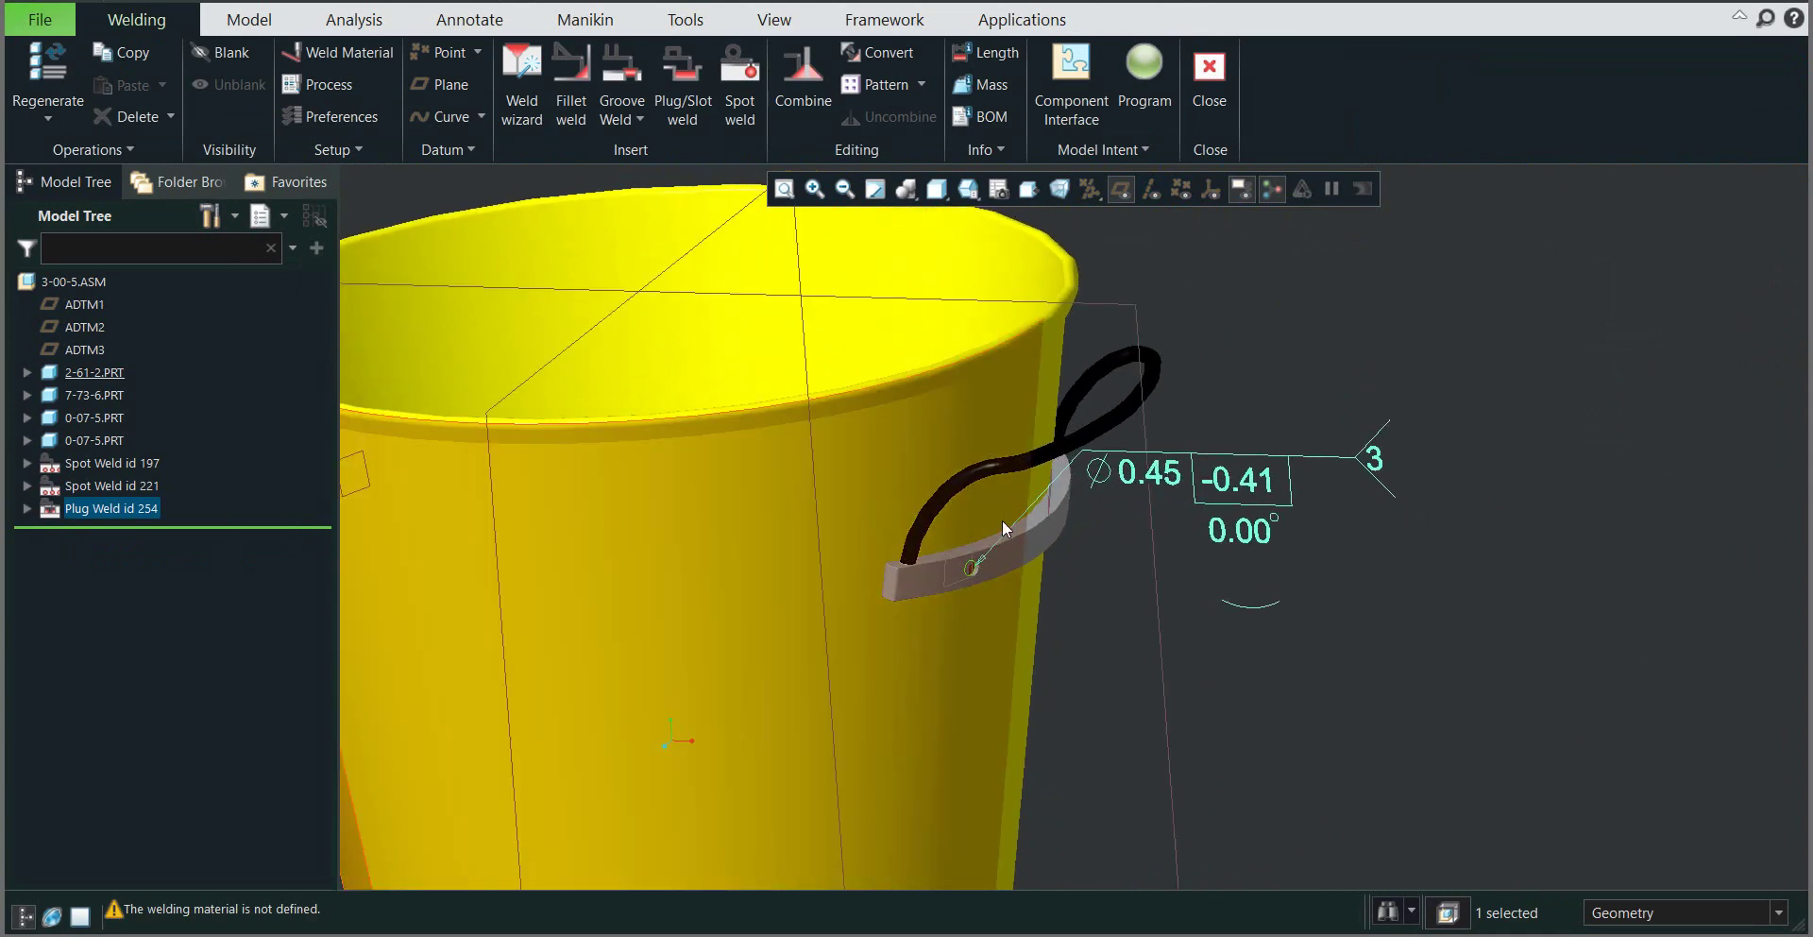